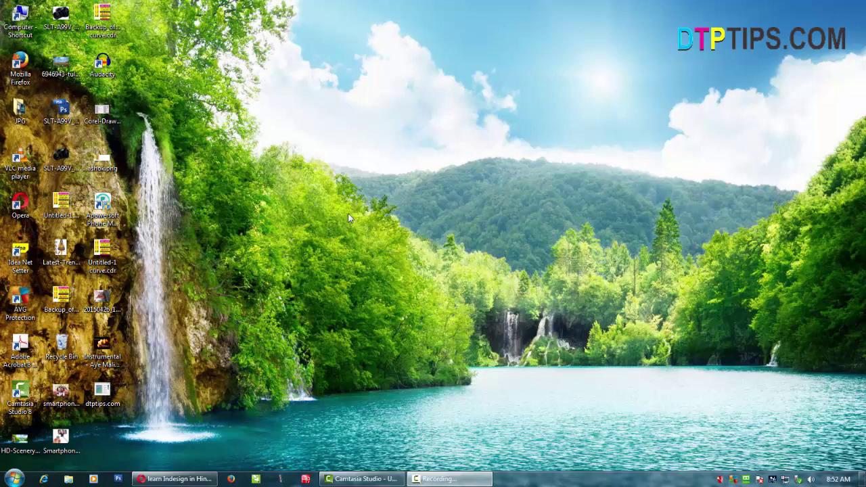
# Launch Adobe InDesign CS6.
pyautogui.click(14, 479)
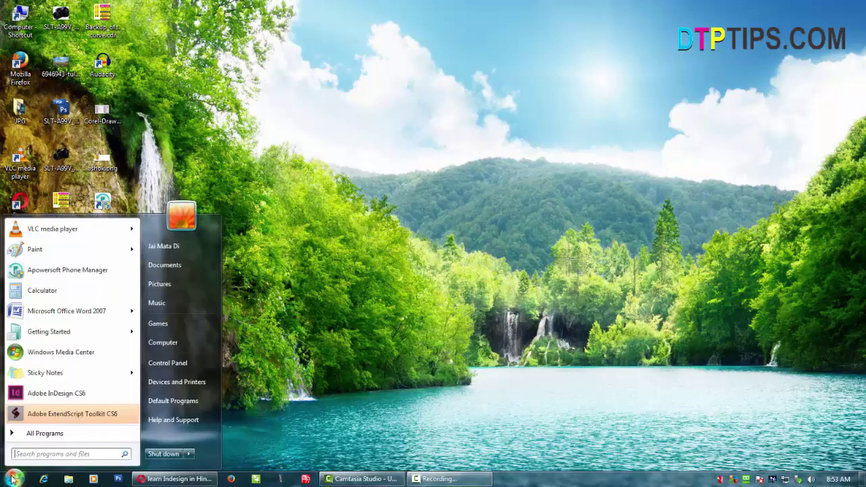
pyautogui.click(47, 398)
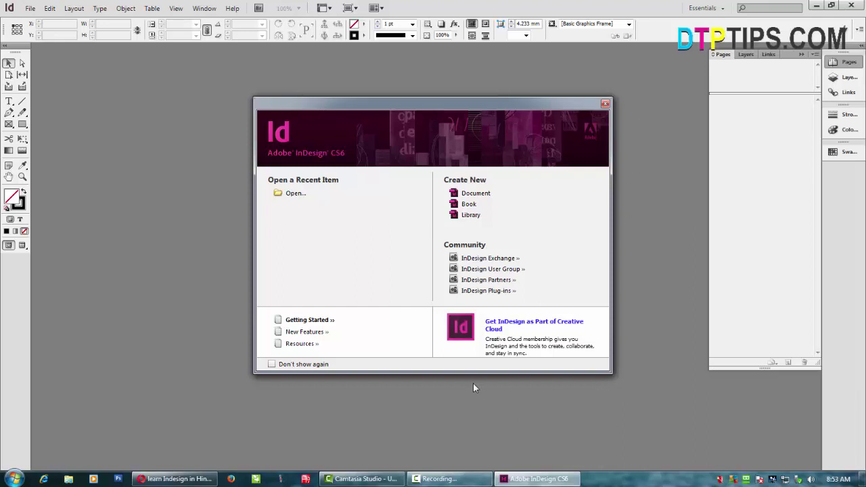
pyautogui.click(271, 365)
pyautogui.click(272, 365)
# Open the new document settings from the welcome screen and try the [Custom] and [Default] presets.
pyautogui.click(475, 193)
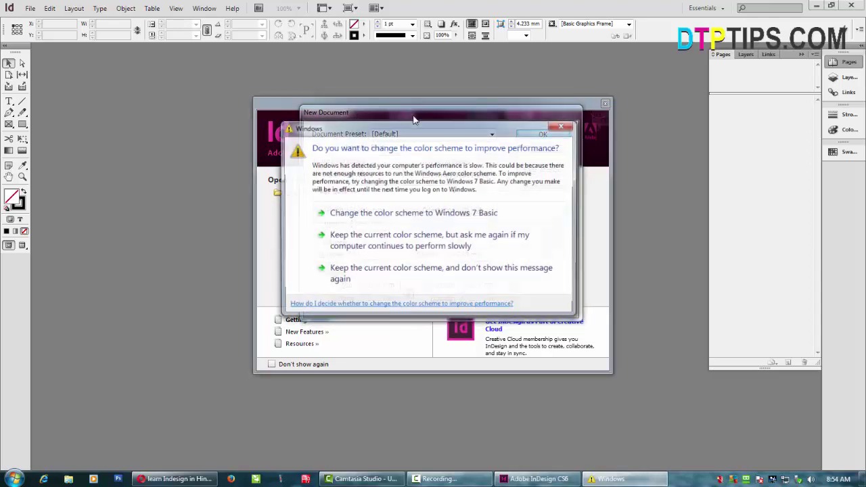
pyautogui.click(562, 126)
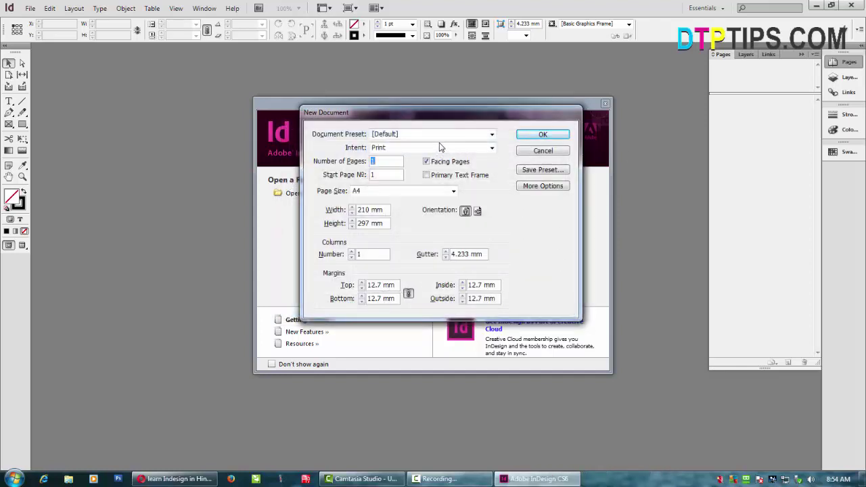
pyautogui.click(492, 134)
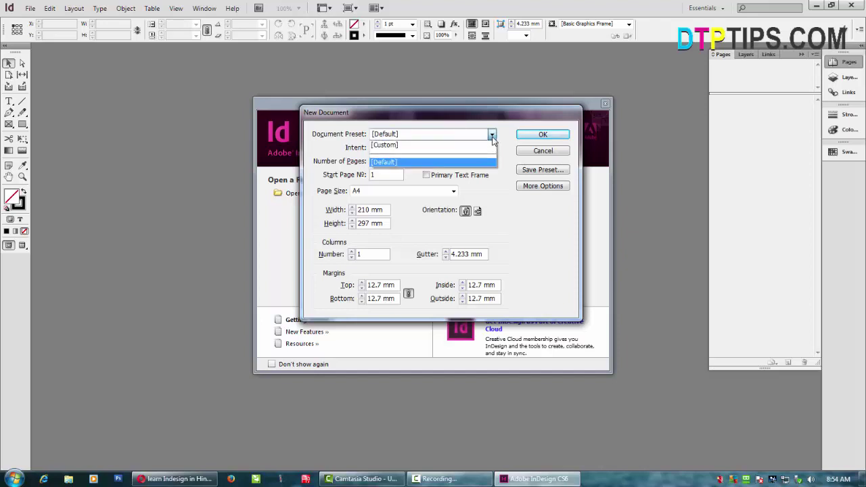
pyautogui.click(491, 135)
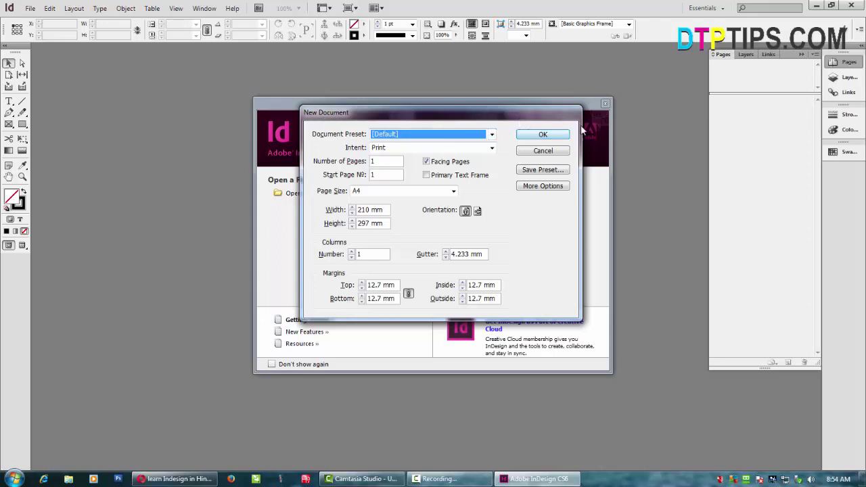
pyautogui.click(456, 133)
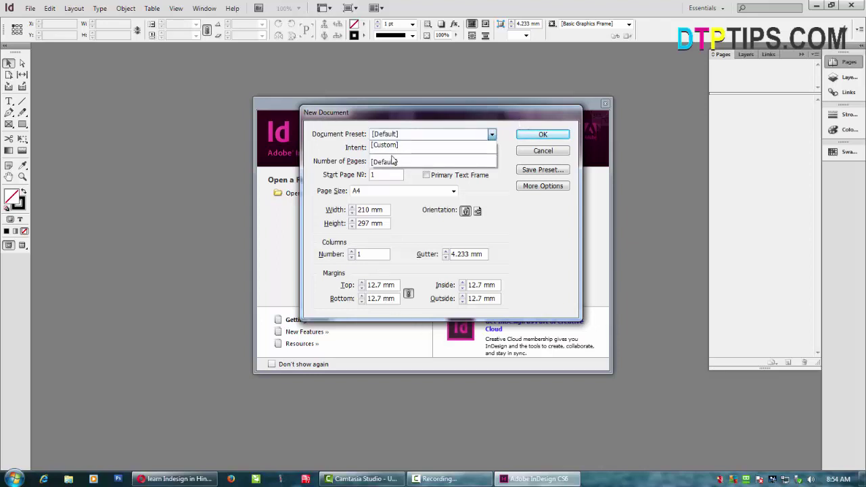
pyautogui.click(431, 145)
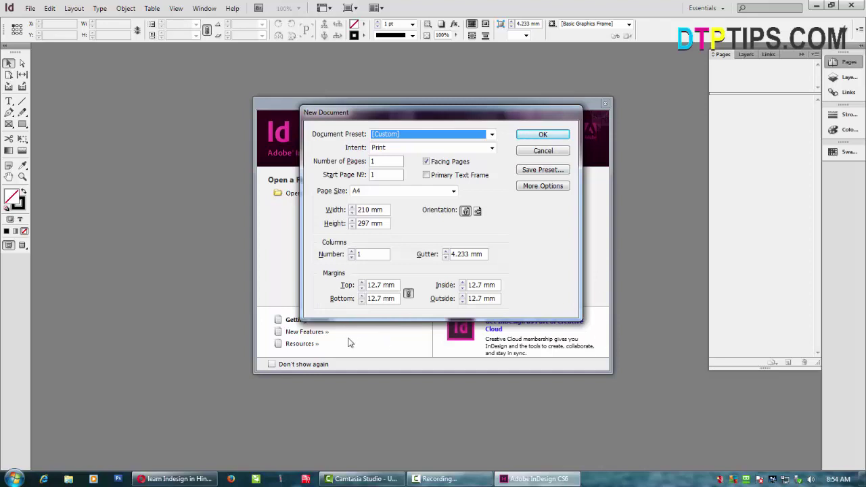
pyautogui.click(443, 135)
pyautogui.click(439, 160)
pyautogui.click(543, 151)
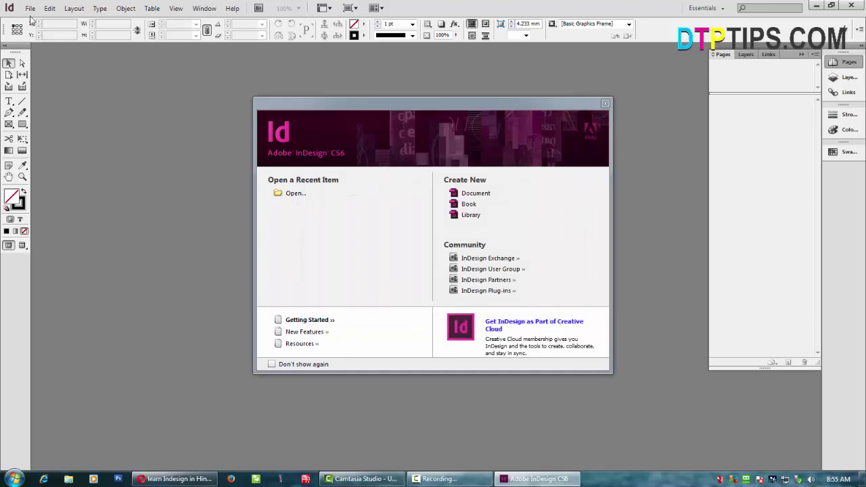
pyautogui.click(34, 11)
pyautogui.moveTo(45, 21)
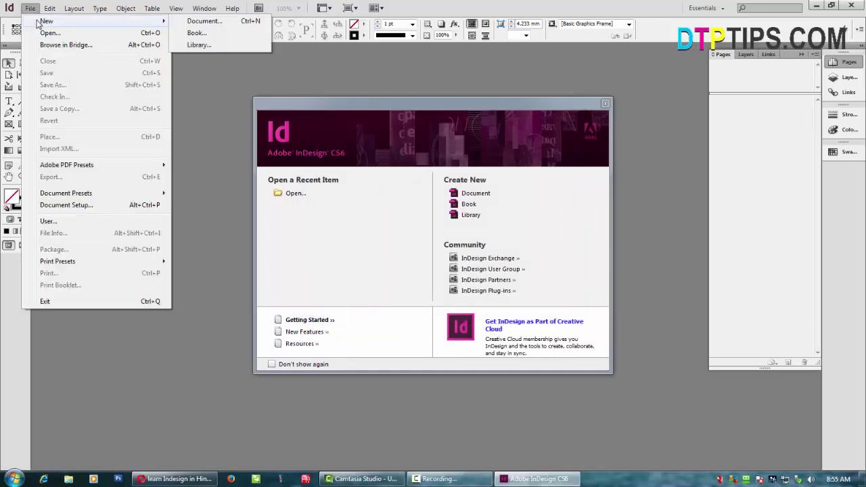
pyautogui.click(205, 23)
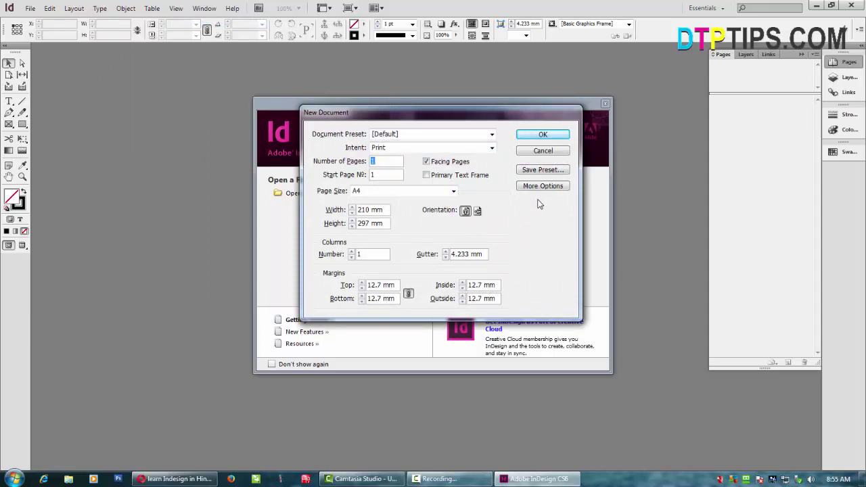
pyautogui.click(543, 150)
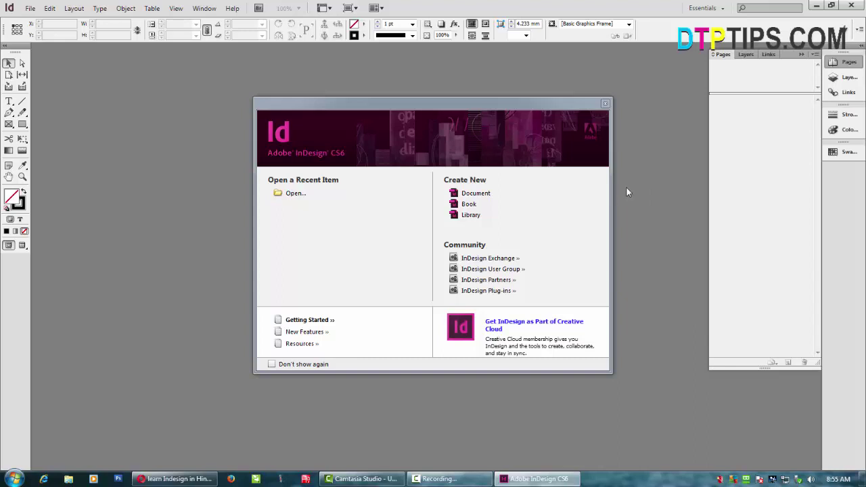
pyautogui.hotkey('ctrl', 'n')
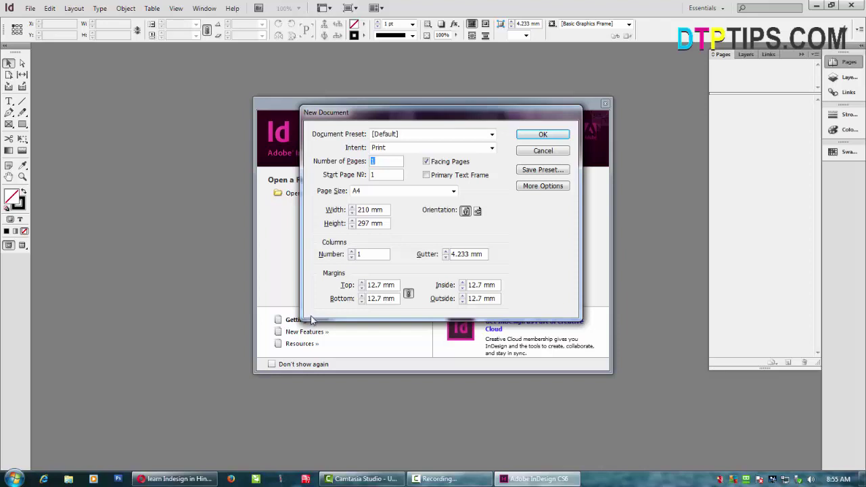
pyautogui.click(542, 151)
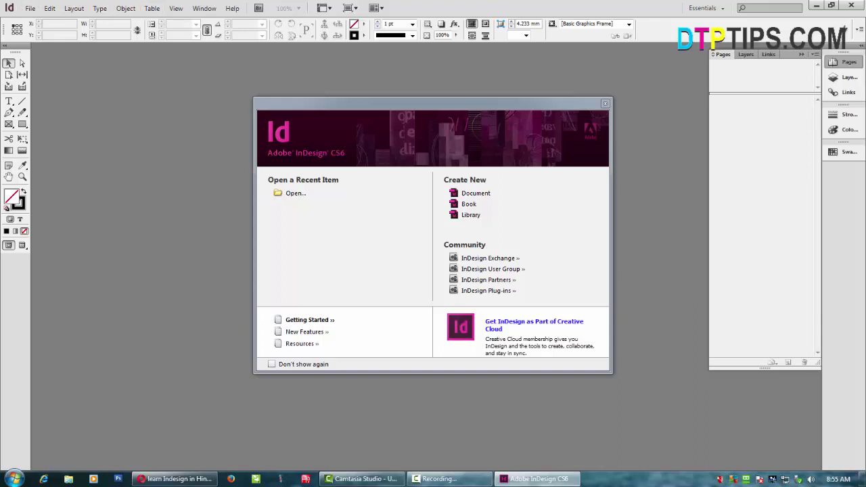
pyautogui.click(29, 11)
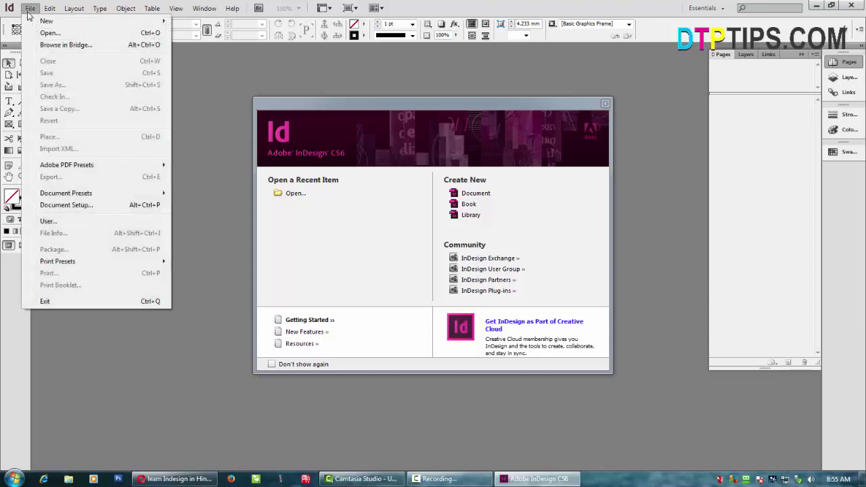
pyautogui.moveTo(122, 22)
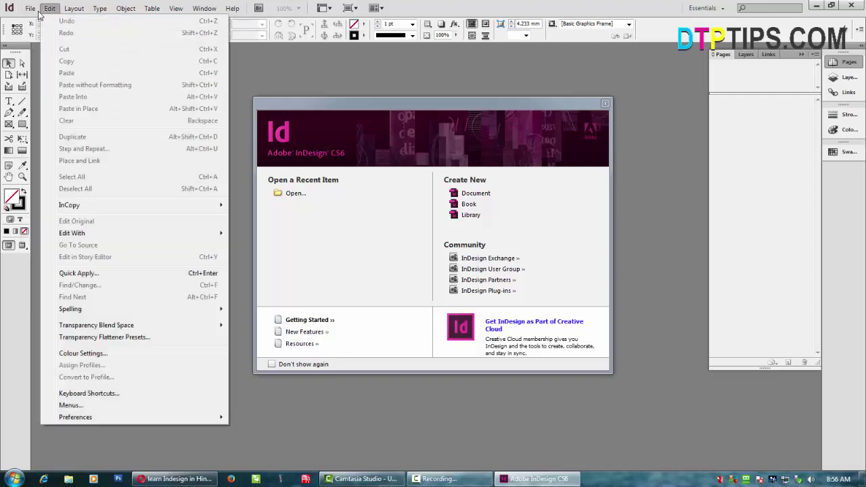
pyautogui.moveTo(33, 22)
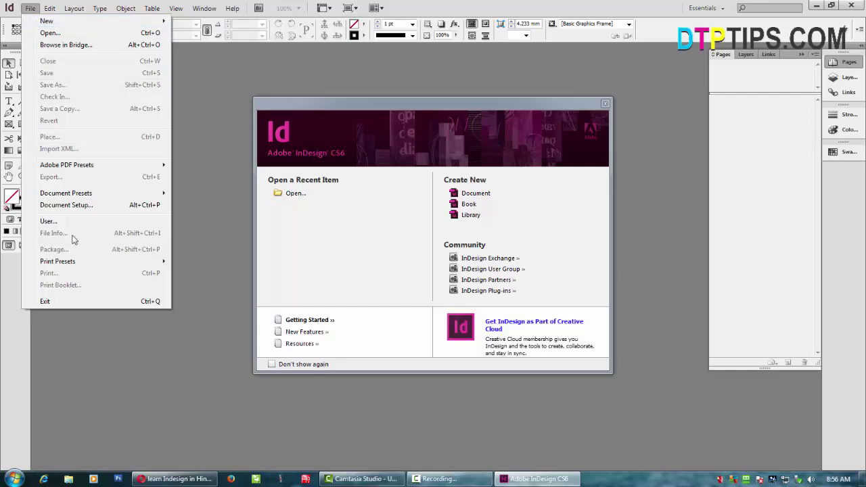
pyautogui.press('Escape')
pyautogui.press('Down')
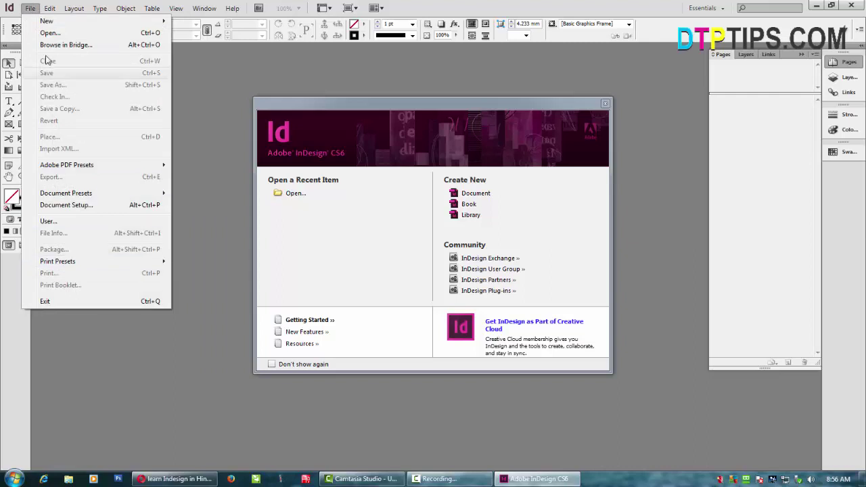
pyautogui.click(29, 9)
pyautogui.click(29, 9)
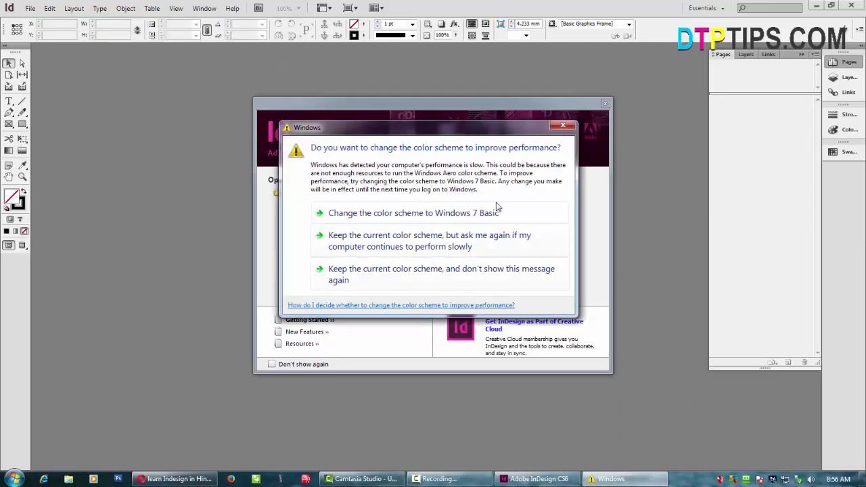
pyautogui.click(562, 127)
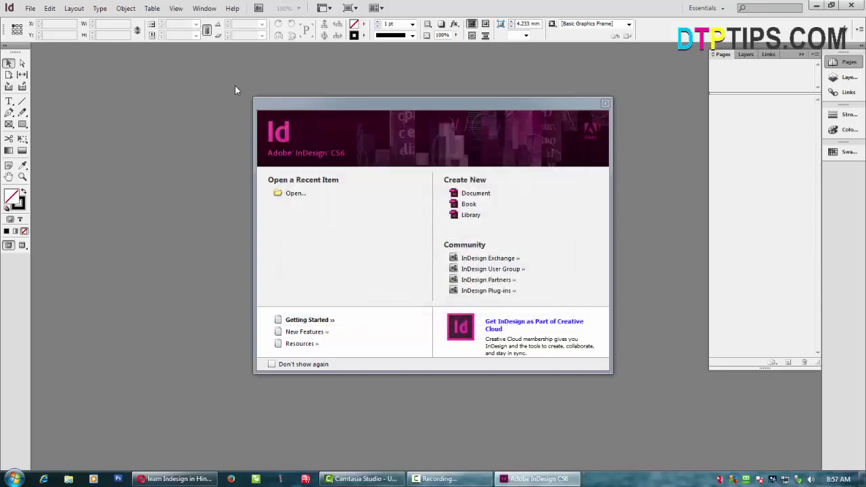
# Set up a new document with 16 pages, a page width of 8.5 in and a height of 11 in.
pyautogui.click(31, 10)
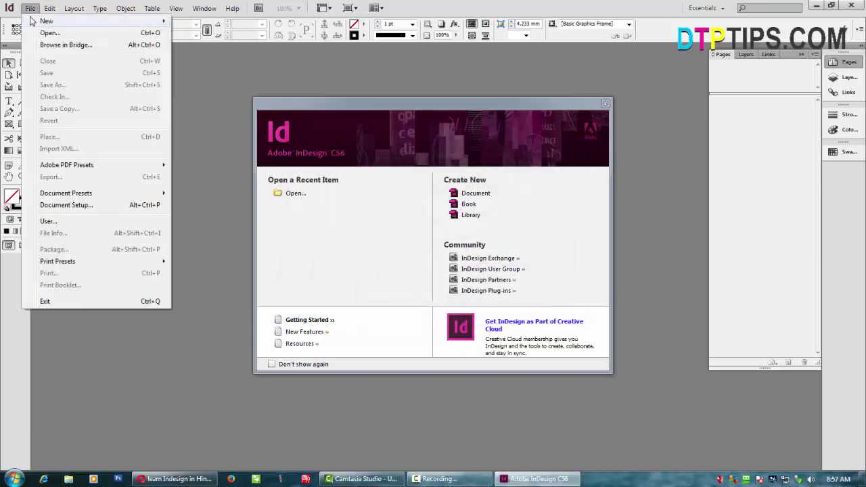
pyautogui.moveTo(37, 22)
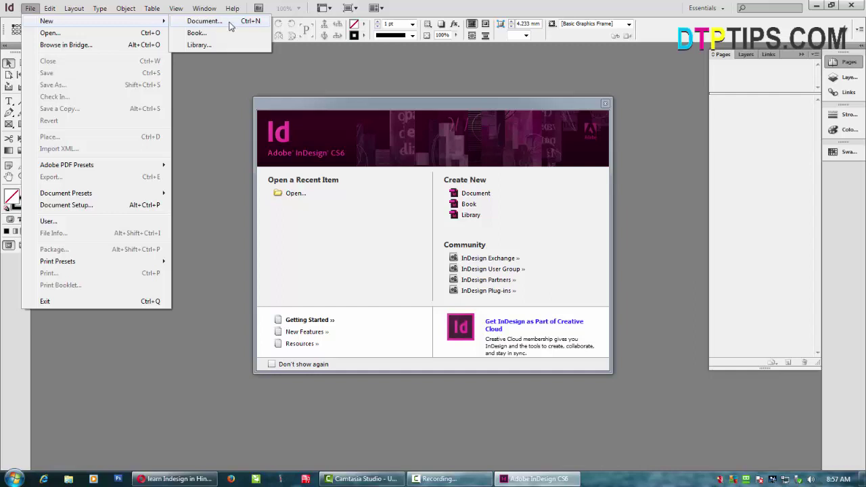
pyautogui.click(224, 25)
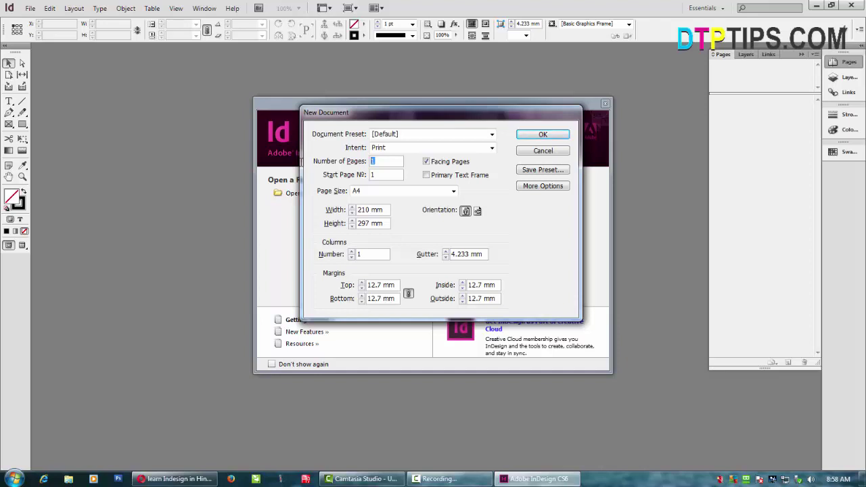
pyautogui.write('16')
pyautogui.click(370, 209)
pyautogui.write('8.5in')
pyautogui.press('Tab')
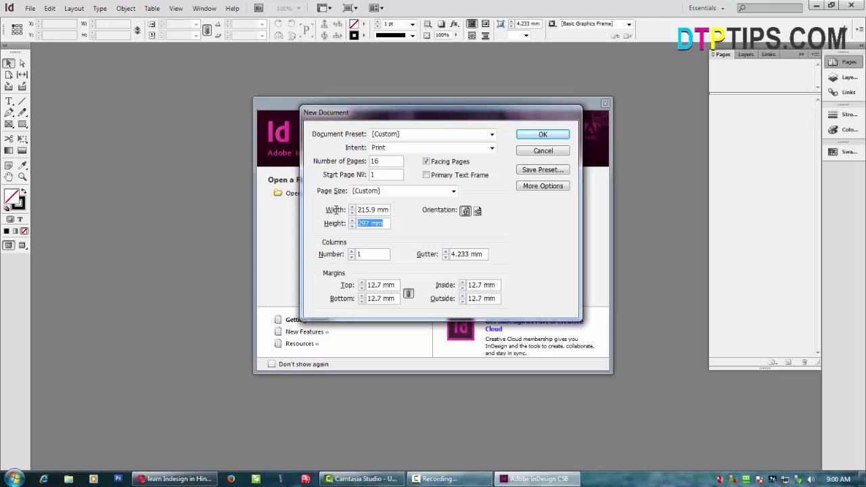
pyautogui.write('11 in')
pyautogui.click(424, 244)
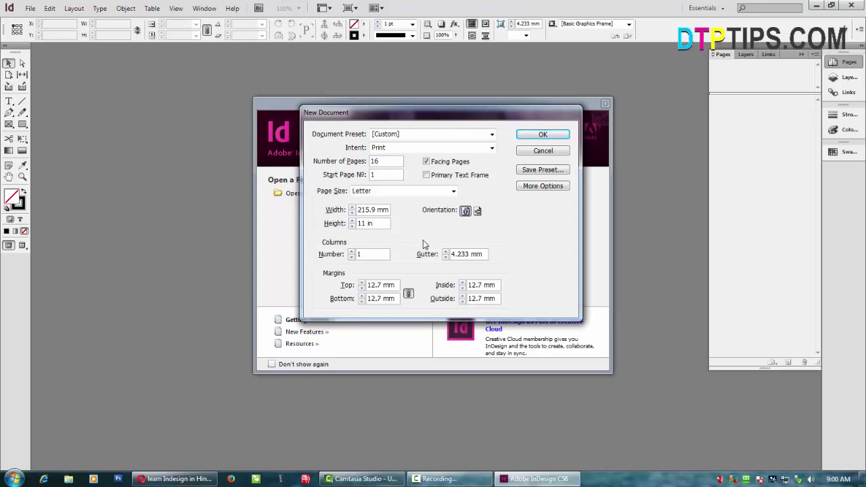
# Try to change the measurement unit entered in the page width.
pyautogui.doubleClick(382, 210)
pyautogui.doubleClick(383, 224)
pyautogui.doubleClick(382, 210)
pyautogui.press('BackSpace')
pyautogui.write('m')
pyautogui.press('Tab')
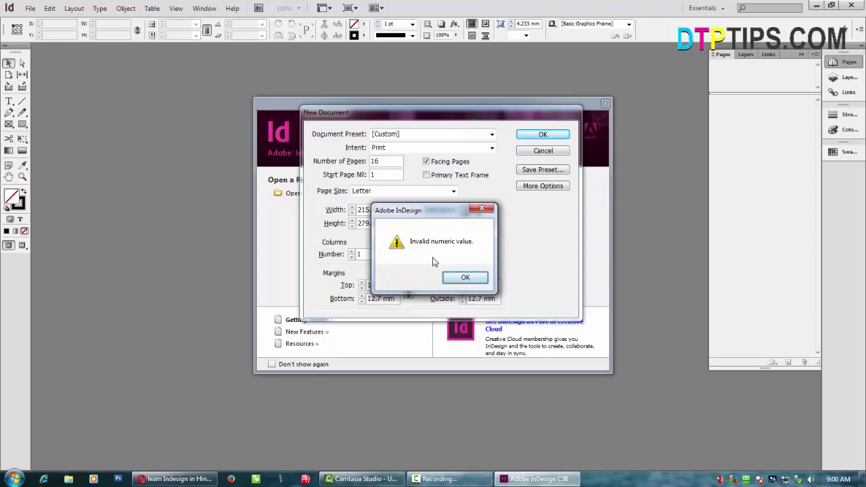
pyautogui.click(464, 278)
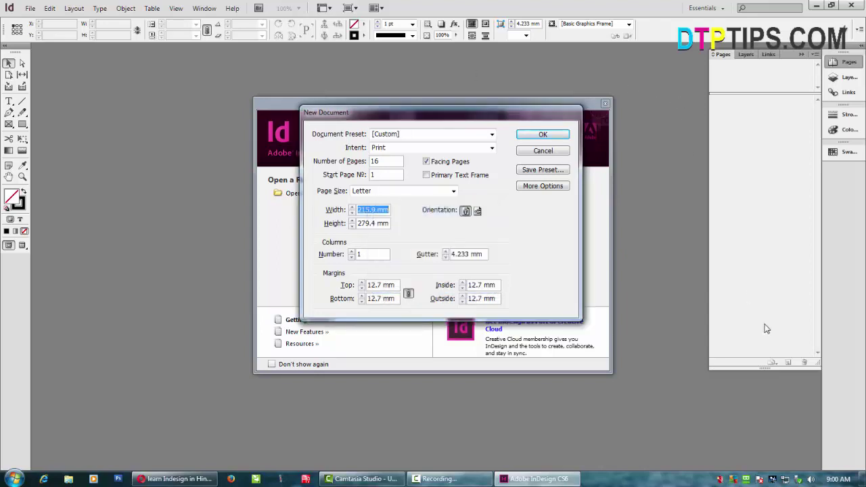
# Switch the page orientation to landscape and back to portrait, and create the document.
pyautogui.click(377, 210)
pyautogui.click(477, 211)
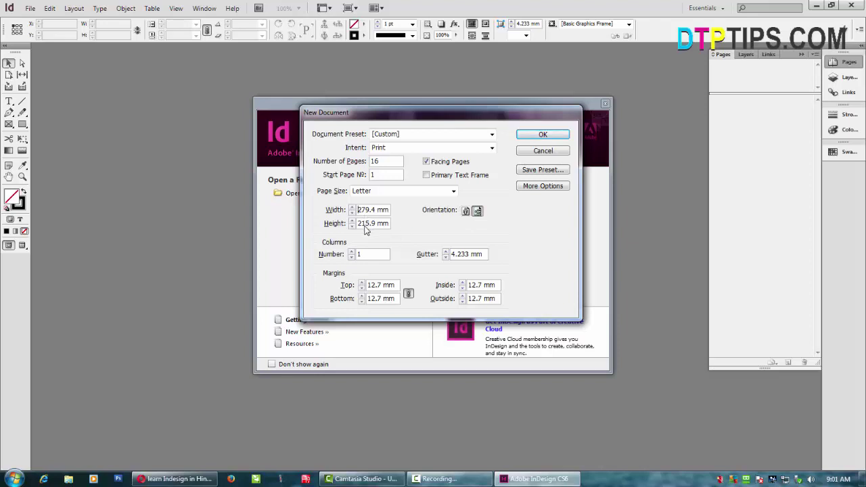
pyautogui.click(465, 213)
pyautogui.click(370, 285)
pyautogui.click(542, 138)
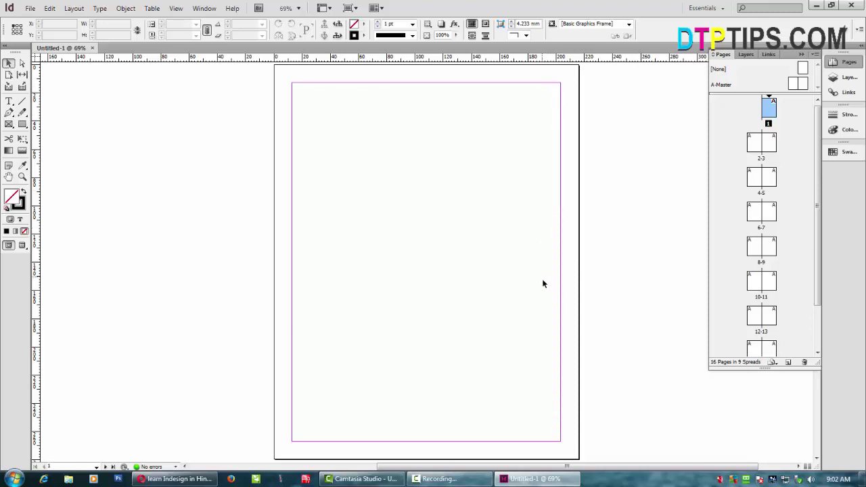
# Draw a 190.5 × 254 mm rectangle along the margins of page 1 and a 12.7 mm square in the page's top-left corner.
pyautogui.click(23, 125)
pyautogui.moveTo(292, 83)
pyautogui.mouseDown()
pyautogui.moveTo(516, 416)
pyautogui.moveTo(560, 440)
pyautogui.mouseUp()
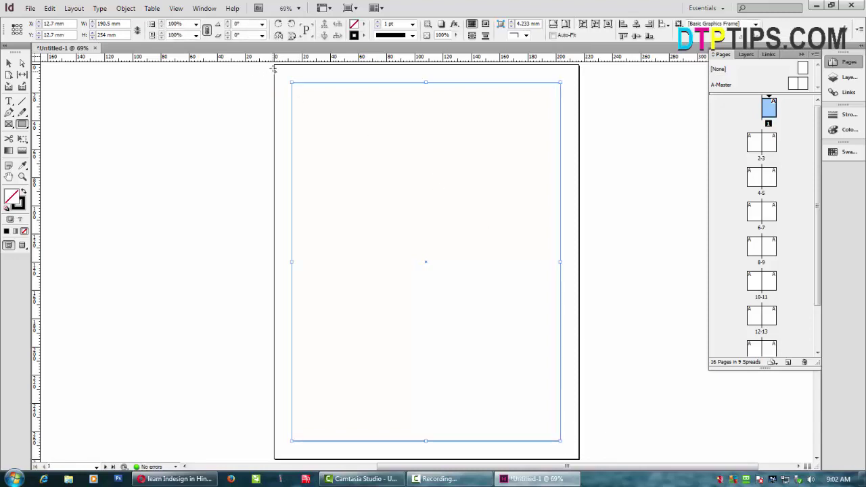
pyautogui.moveTo(274, 65); pyautogui.dragTo(292, 83)
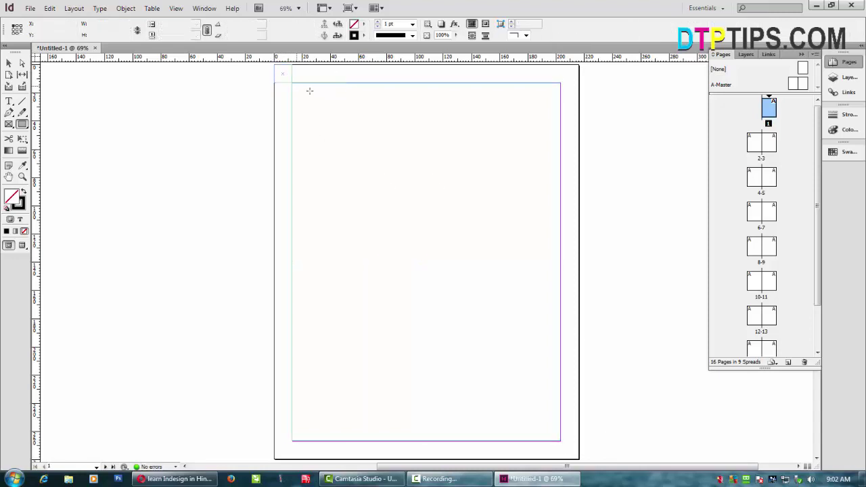
# Fill the small square with [Black] and move it along the top margin to about X 123.5 mm, Y 0 mm.
pyautogui.click(845, 152)
pyautogui.click(713, 203)
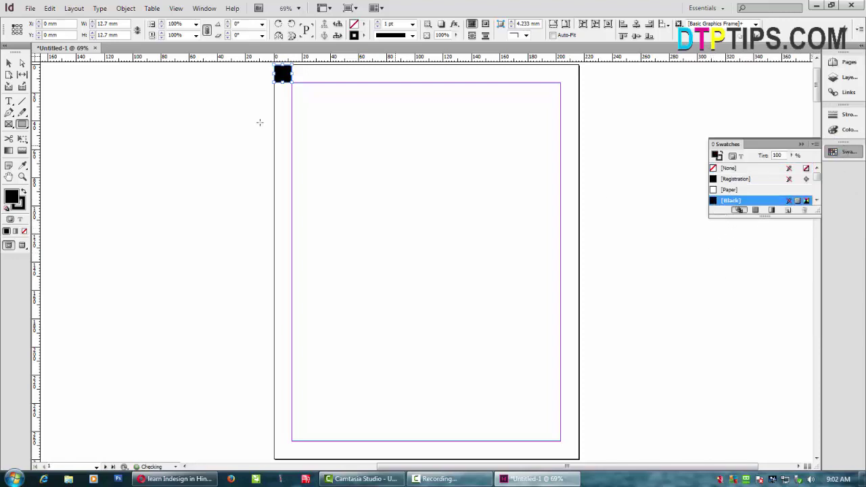
pyautogui.press('v')
pyautogui.moveTo(291, 74); pyautogui.dragTo(452, 78)
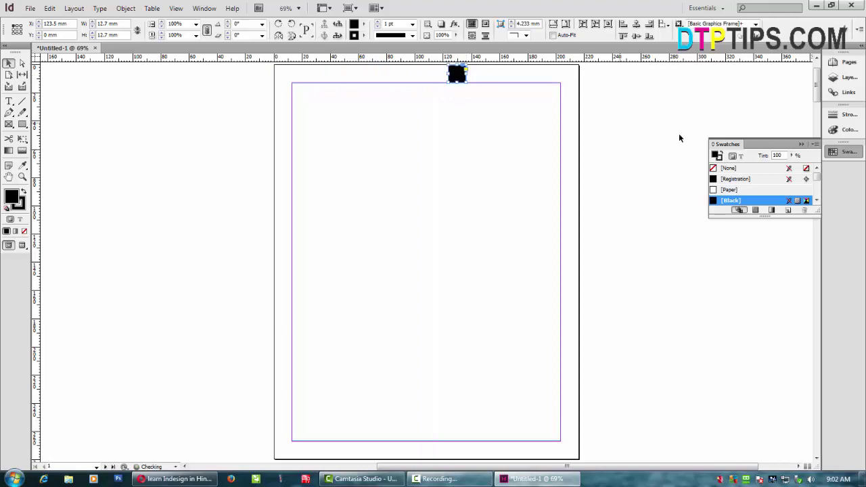
pyautogui.click(679, 135)
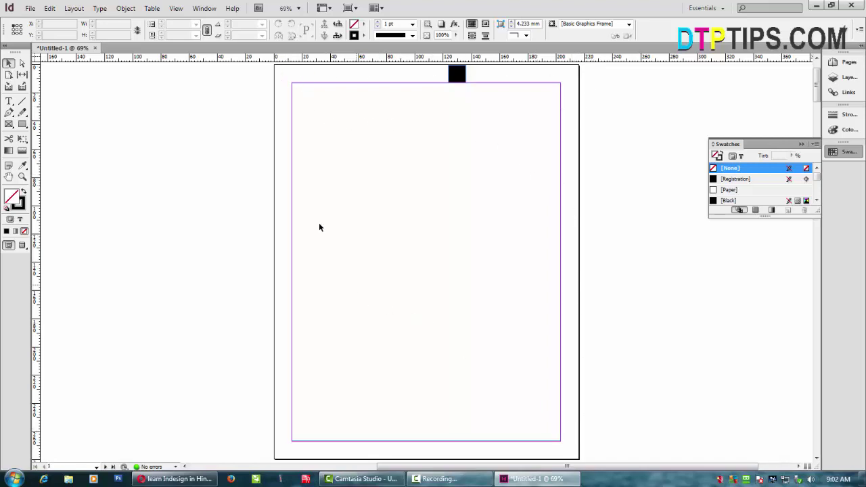
pyautogui.click(458, 73)
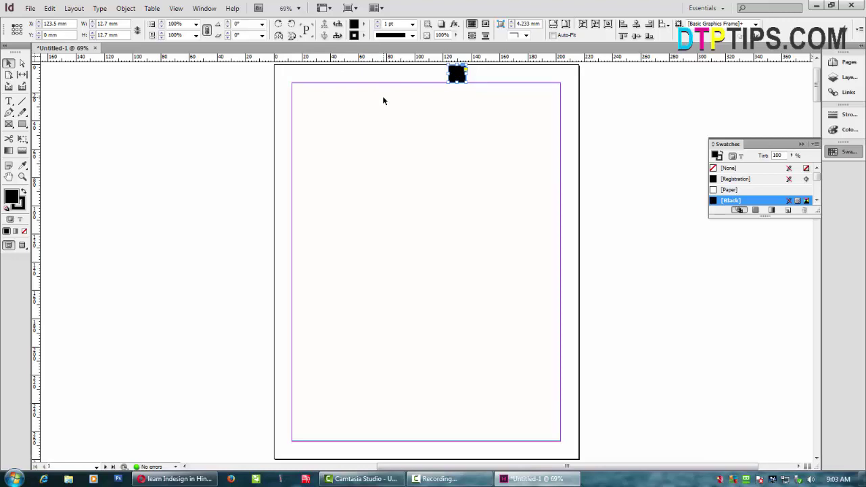
# Set the vertical ruler's units to points.
pyautogui.press('x')
pyautogui.press('x')
pyautogui.rightClick(36, 120)
pyautogui.click(60, 123)
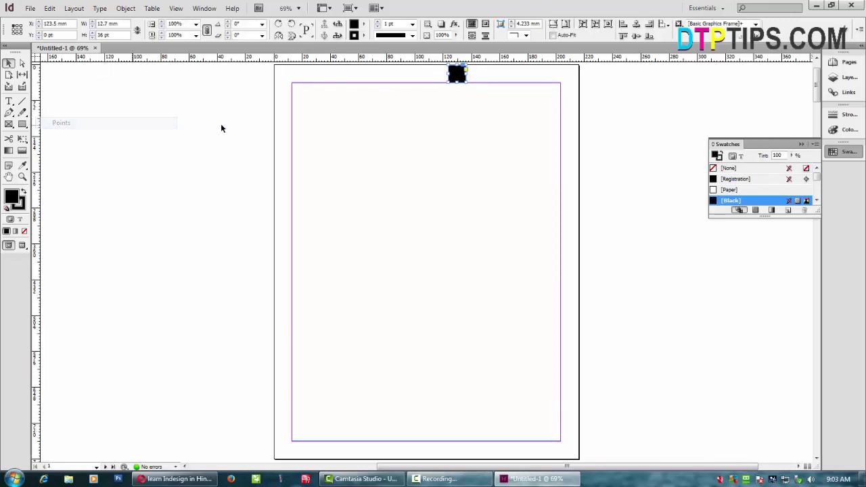
pyautogui.press('x')
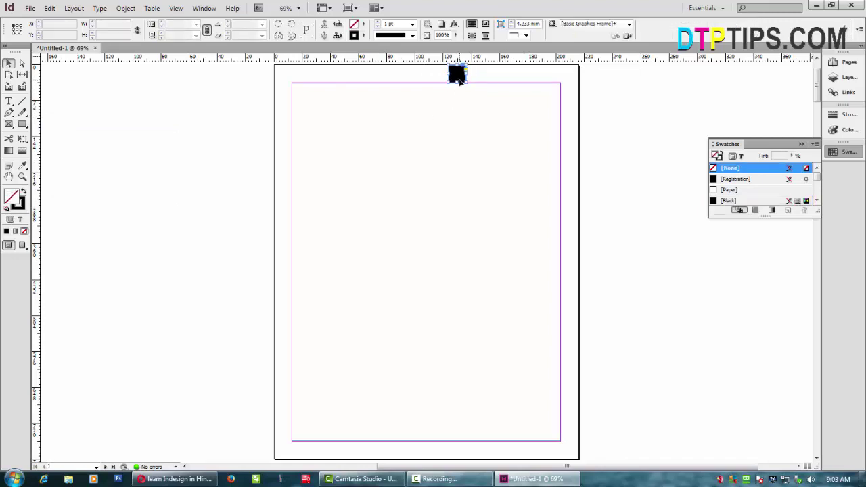
pyautogui.press('x')
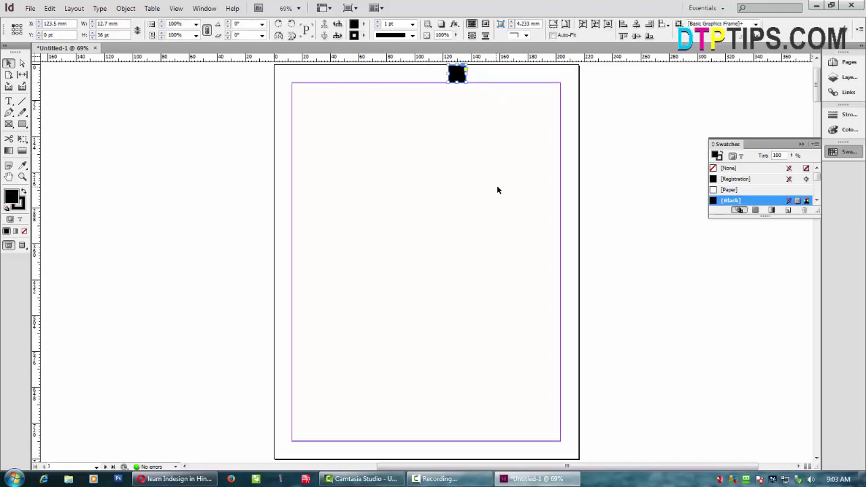
# Set the black square's height to 55 pt and move it to page 1's top edge at about X 40 mm.
pyautogui.moveTo(457, 75); pyautogui.dragTo(227, 93)
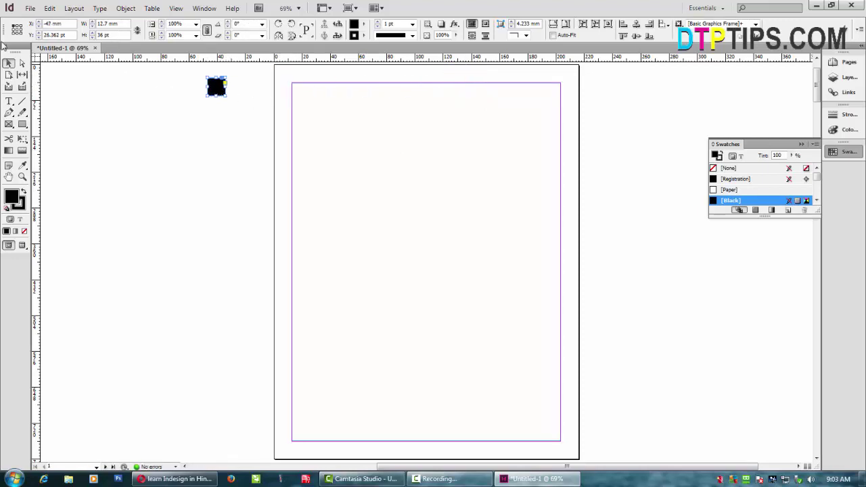
pyautogui.click(103, 35)
pyautogui.click(52, 39)
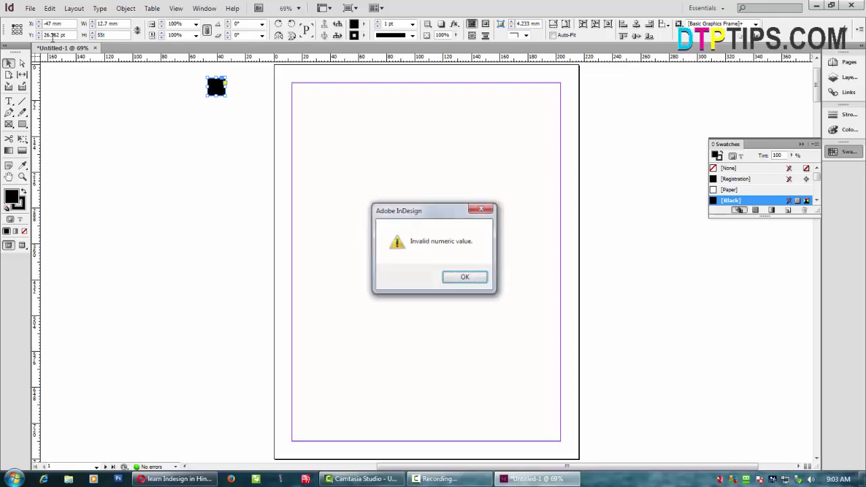
pyautogui.click(463, 280)
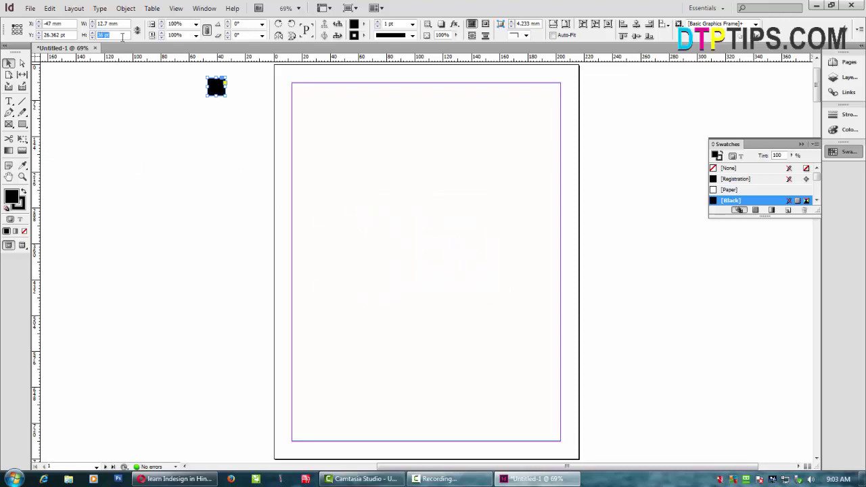
pyautogui.write('55')
pyautogui.press('Return')
pyautogui.moveTo(211, 95); pyautogui.dragTo(334, 82)
pyautogui.click(406, 112)
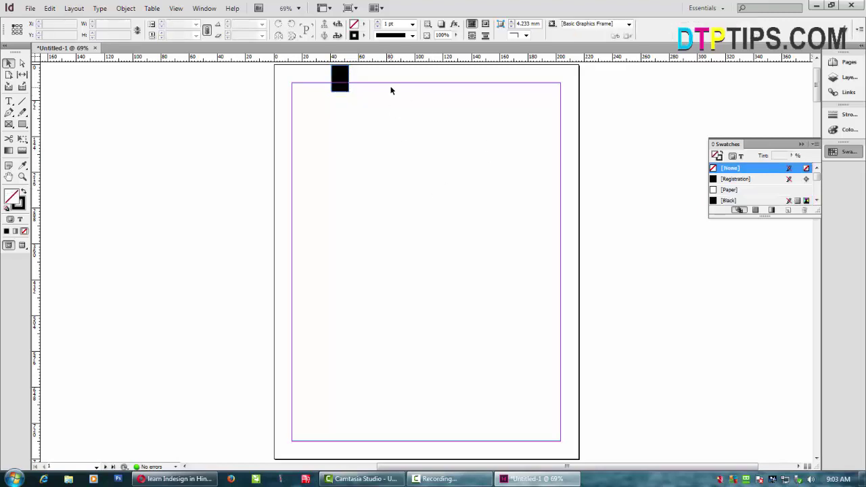
pyautogui.click(395, 82)
pyautogui.click(31, 8)
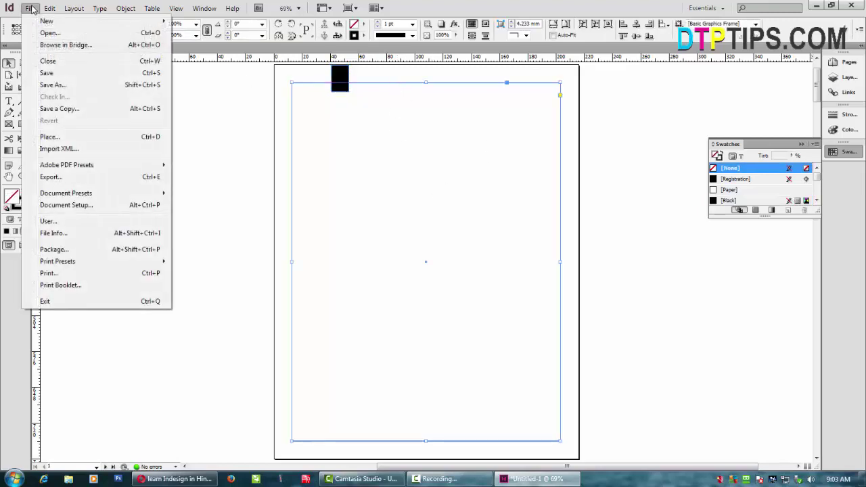
pyautogui.click(455, 209)
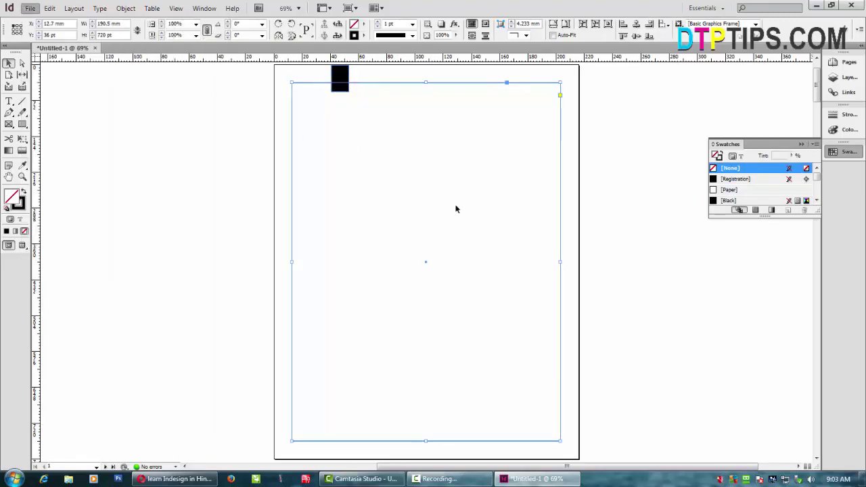
pyautogui.click(455, 209)
pyautogui.click(31, 9)
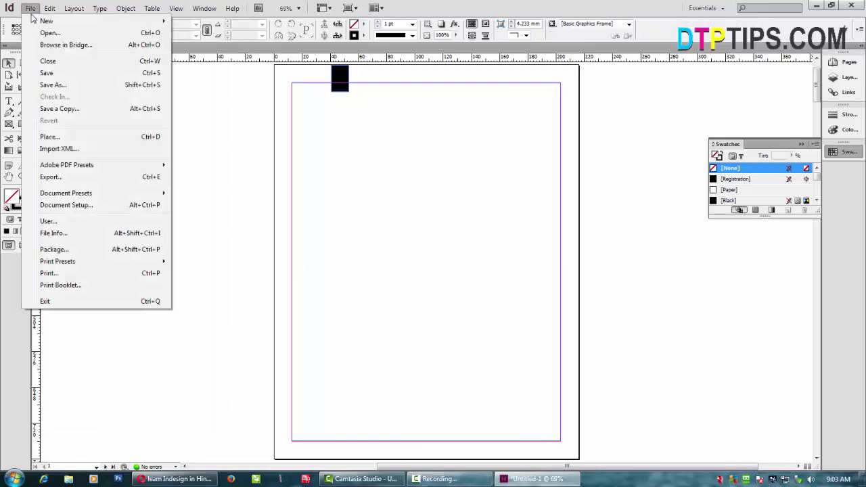
pyautogui.moveTo(32, 20)
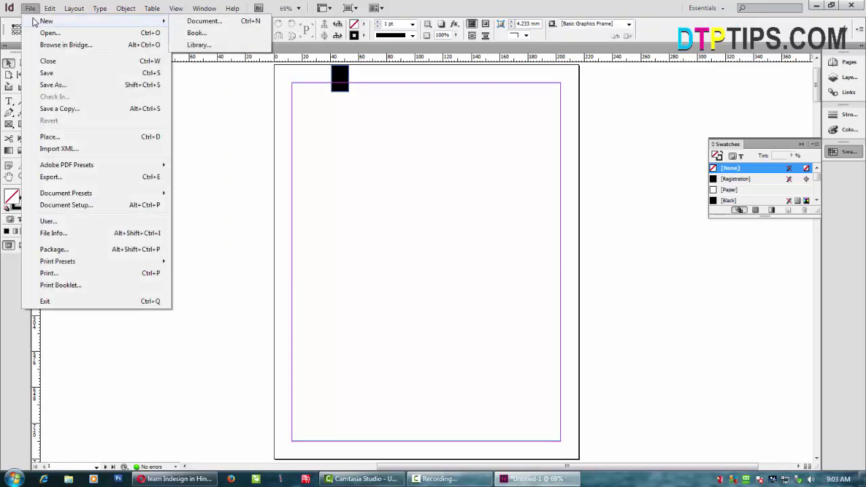
pyautogui.click(410, 244)
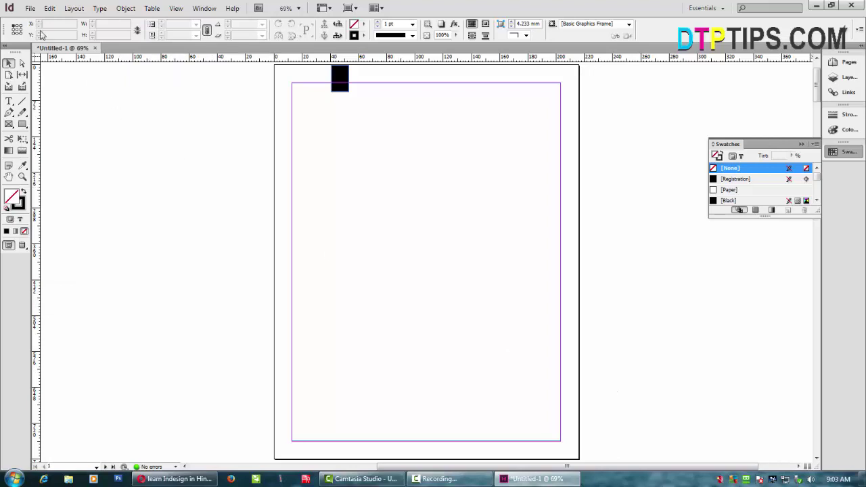
# Examine the settings in Document Setup and in the New Document dialog, and leave both without changes.
pyautogui.click(31, 9)
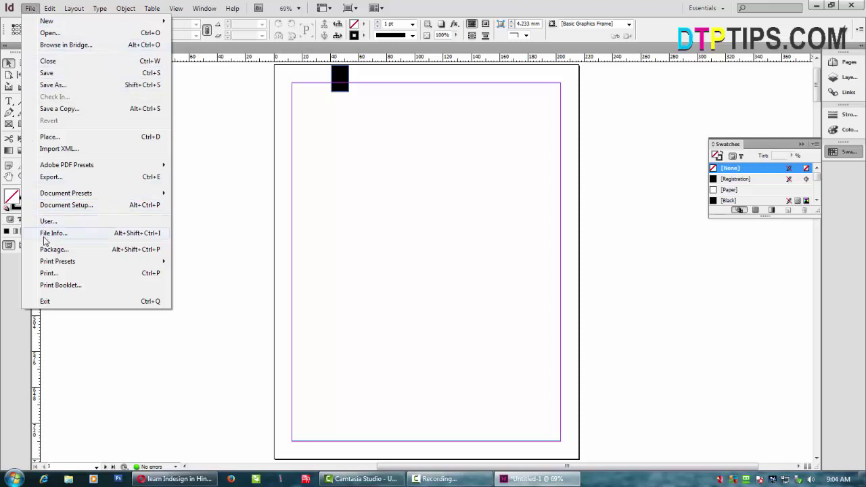
pyautogui.click(86, 210)
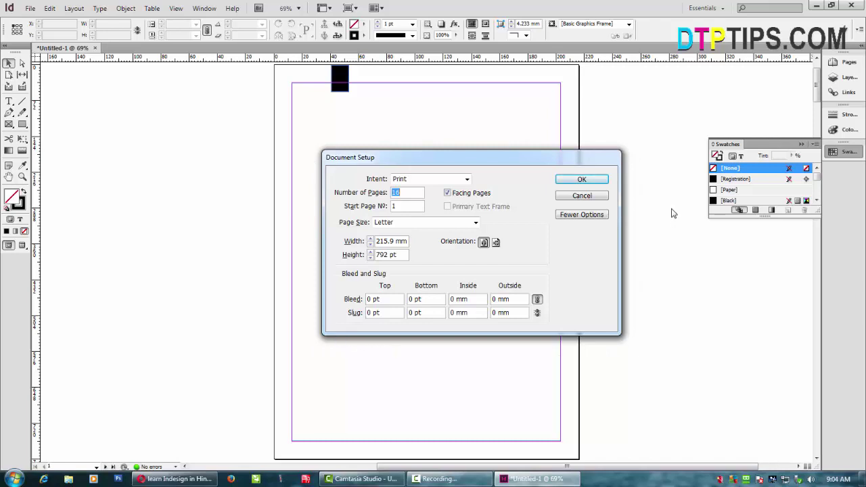
pyautogui.click(584, 196)
pyautogui.click(30, 9)
pyautogui.moveTo(43, 21)
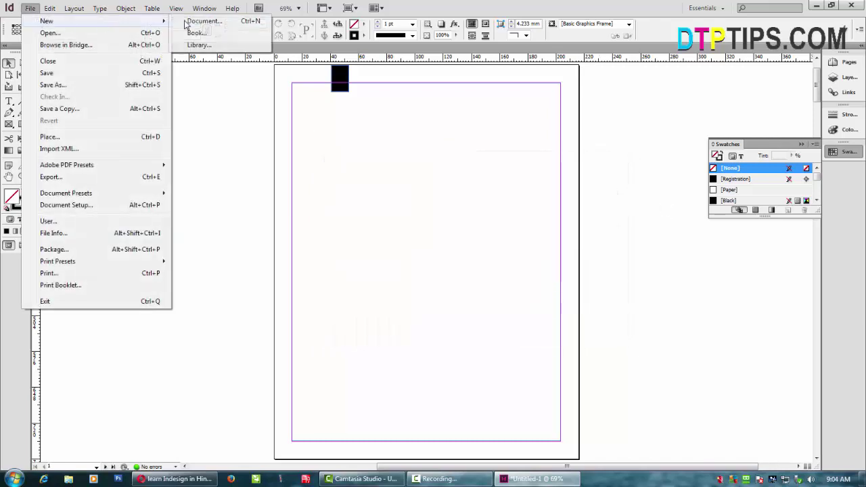
pyautogui.click(227, 23)
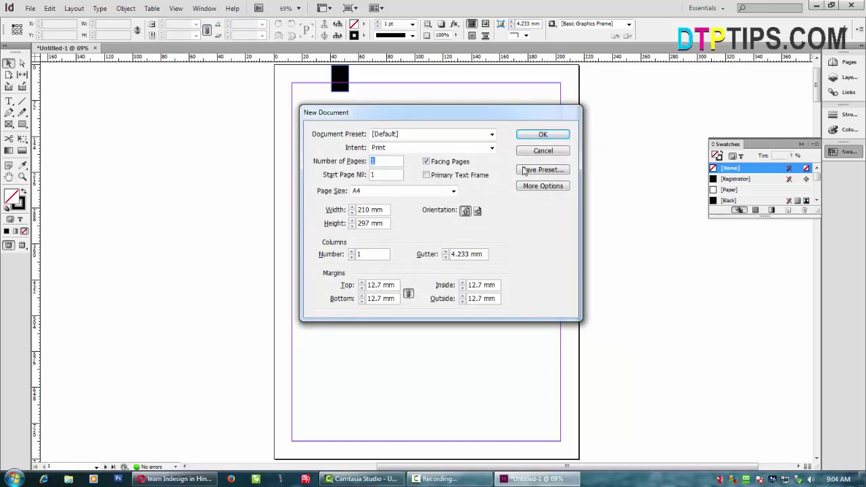
pyautogui.click(542, 151)
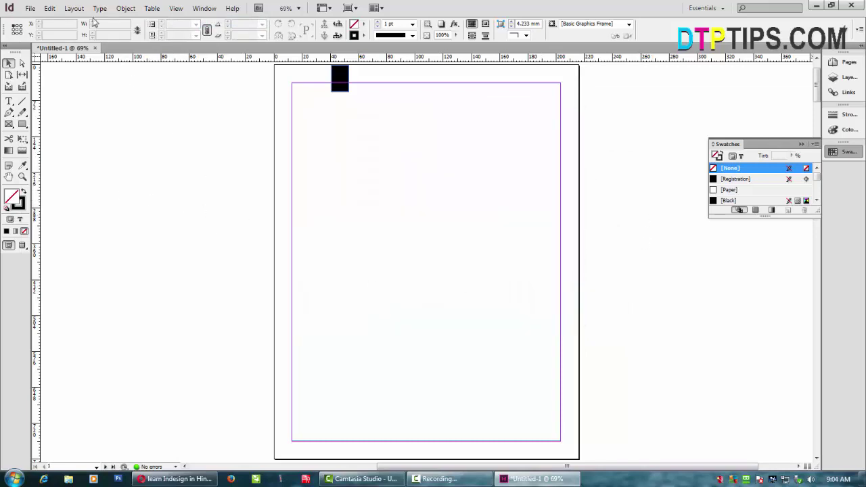
# Unlink the margin values and try to set page 1's bottom margin to 43 pt with the preview on.
pyautogui.click(72, 8)
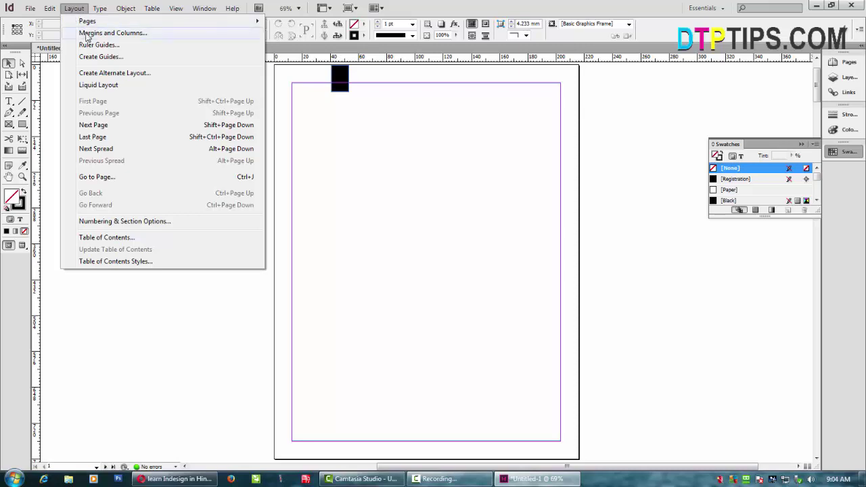
pyautogui.click(87, 34)
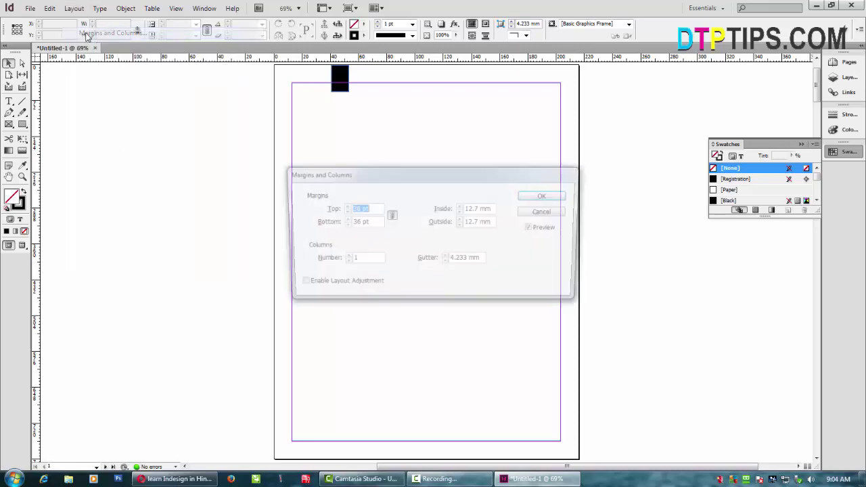
pyautogui.click(370, 211)
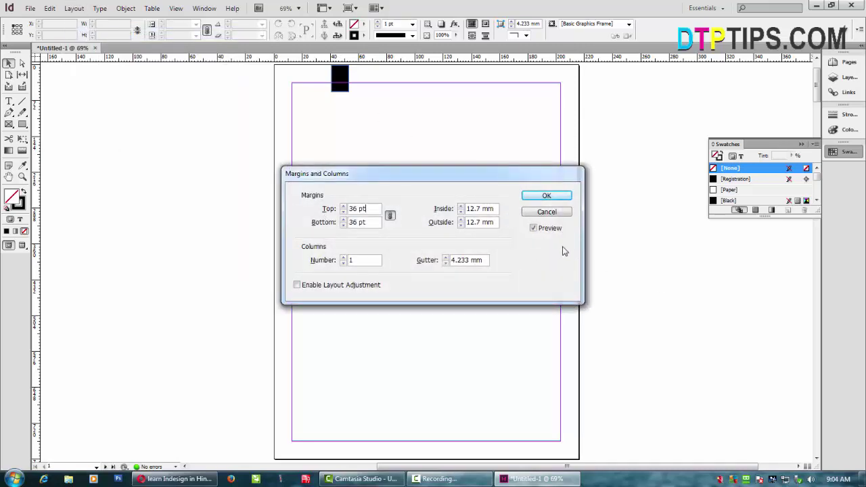
pyautogui.moveTo(371, 173); pyautogui.dragTo(434, 178)
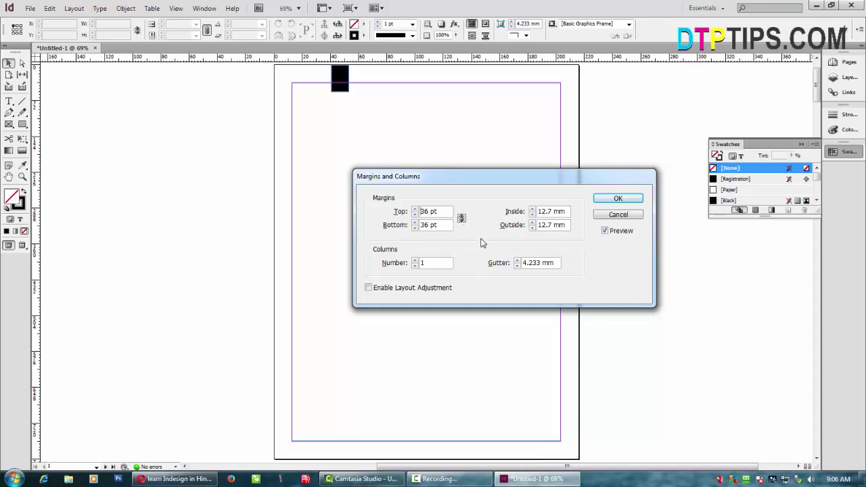
pyautogui.click(443, 226)
pyautogui.click(387, 226)
pyautogui.write('4')
pyautogui.write('21')
pyautogui.click(604, 231)
pyautogui.click(604, 231)
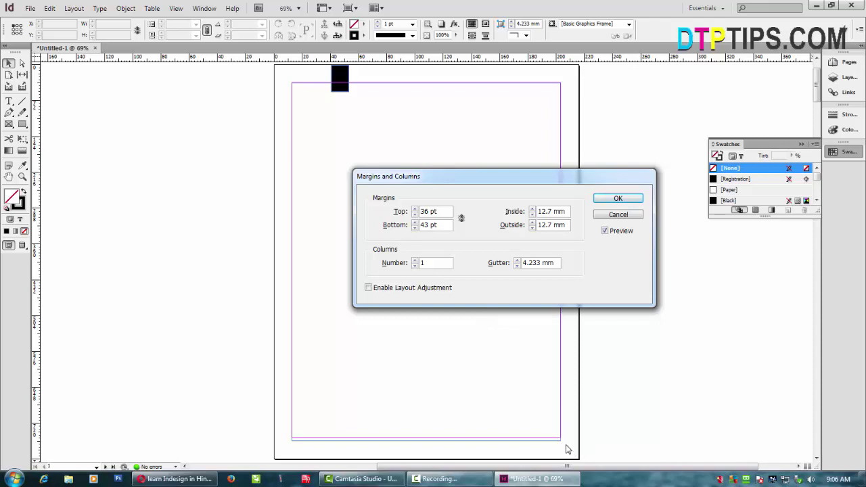
pyautogui.click(617, 198)
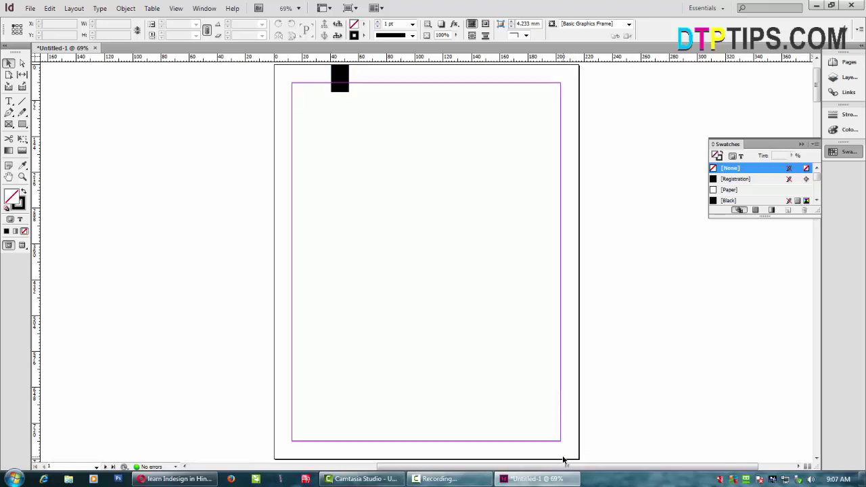
# Move the large margin rectangle partly off the left side of page 1 and undo the move.
pyautogui.click(562, 318)
pyautogui.moveTo(561, 318); pyautogui.dragTo(312, 317)
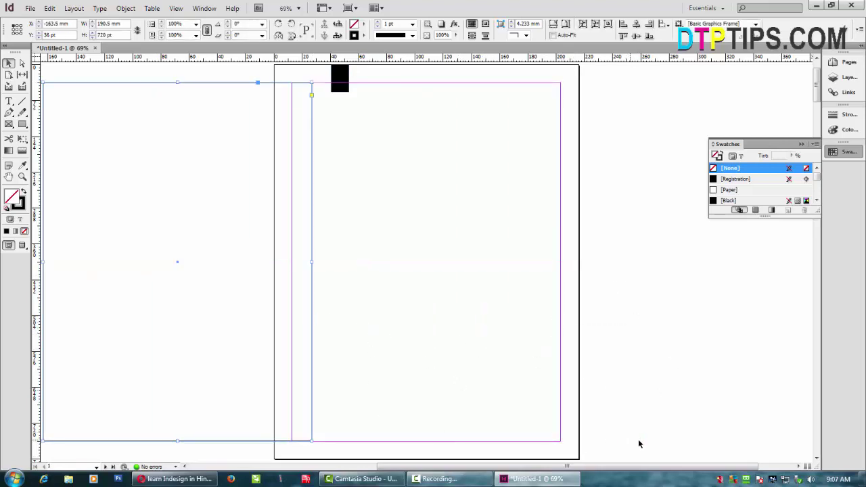
pyautogui.hotkey('ctrl', 'z')
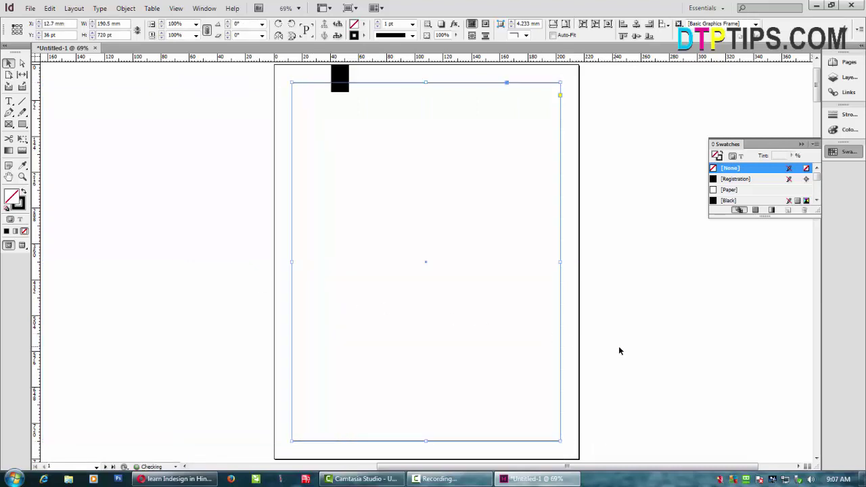
pyautogui.click(618, 350)
# Try to set page 1's bottom margin to 45 pt in Margins and Columns.
pyautogui.click(73, 8)
pyautogui.click(95, 33)
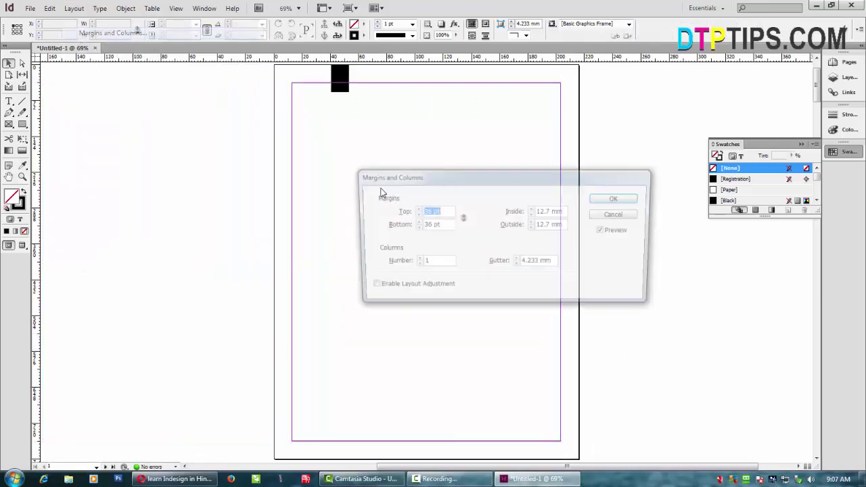
pyautogui.press('Tab')
pyautogui.write('48')
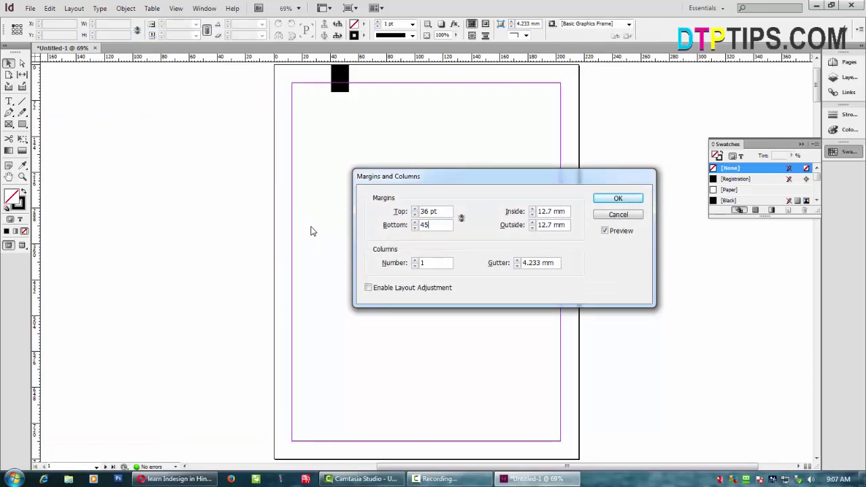
pyautogui.press('Return')
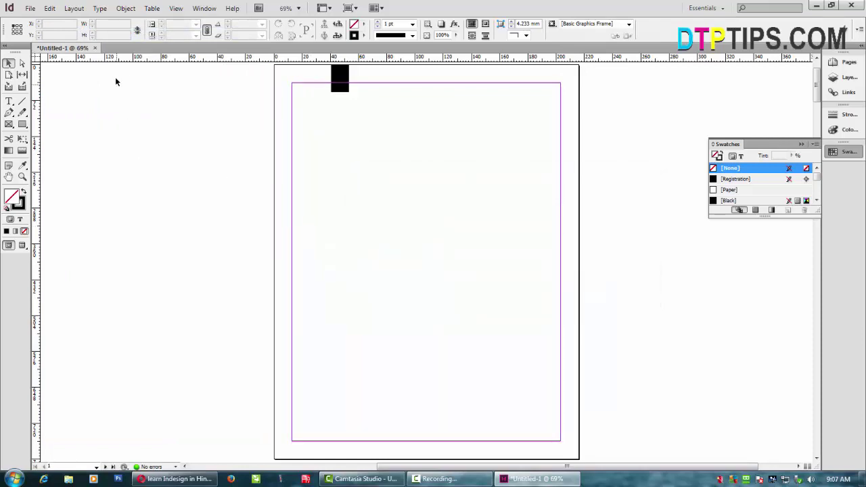
# Set page 1's bottom margin to 45 pt, keeping the other margins as they are.
pyautogui.click(74, 8)
pyautogui.click(95, 33)
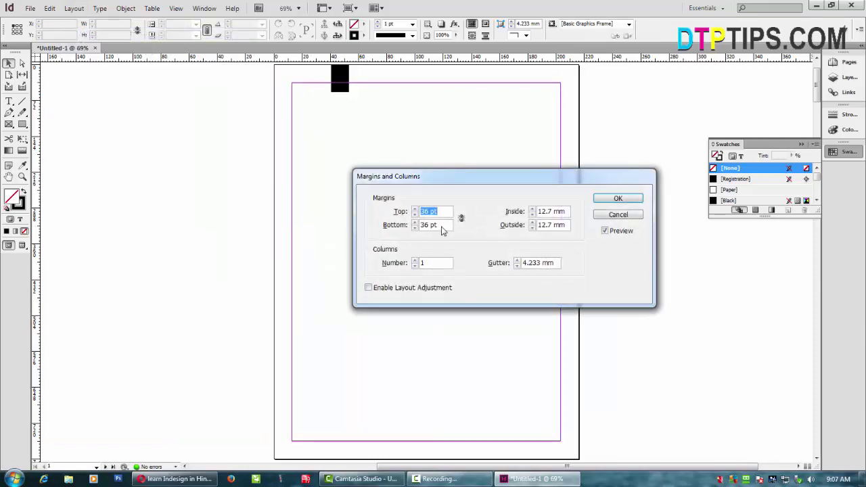
pyautogui.click(445, 230)
pyautogui.moveTo(439, 229); pyautogui.dragTo(364, 230)
pyautogui.write('45')
pyautogui.click(622, 198)
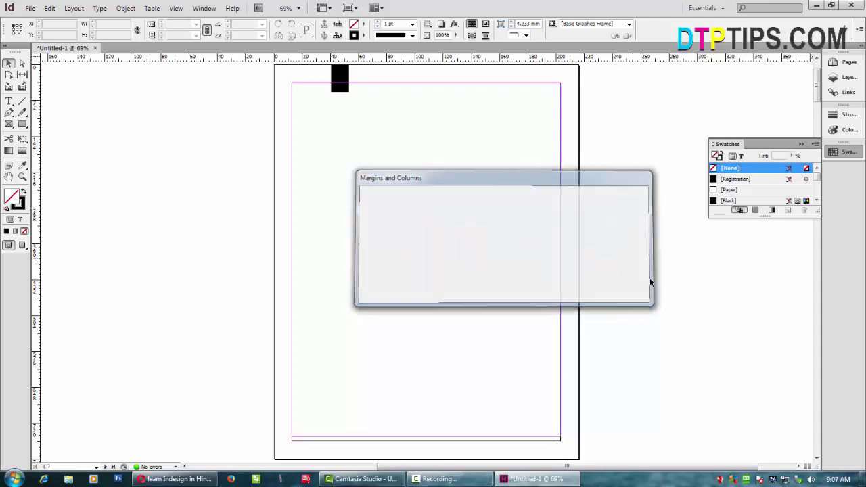
# Delete the large margin rectangle and move the black rectangle onto the pasteboard left of page 1.
pyautogui.click(521, 447)
pyautogui.moveTo(516, 444); pyautogui.dragTo(804, 434)
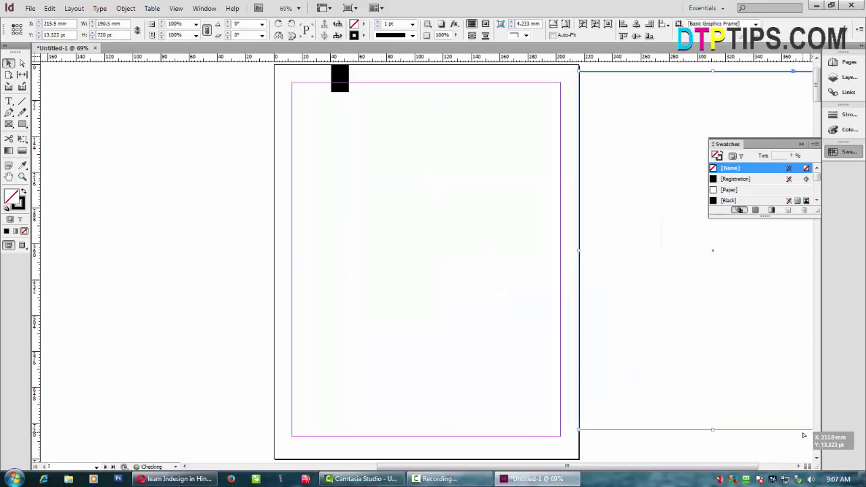
pyautogui.press('Delete')
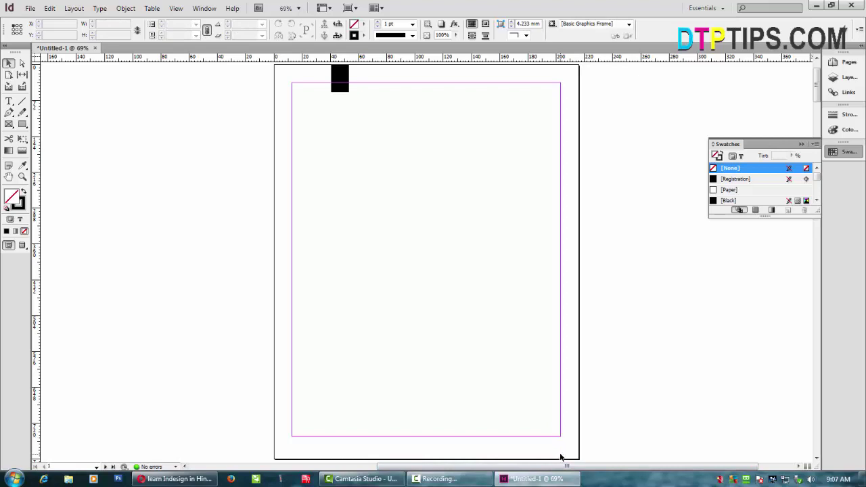
pyautogui.moveTo(340, 79); pyautogui.dragTo(230, 90)
pyautogui.click(530, 217)
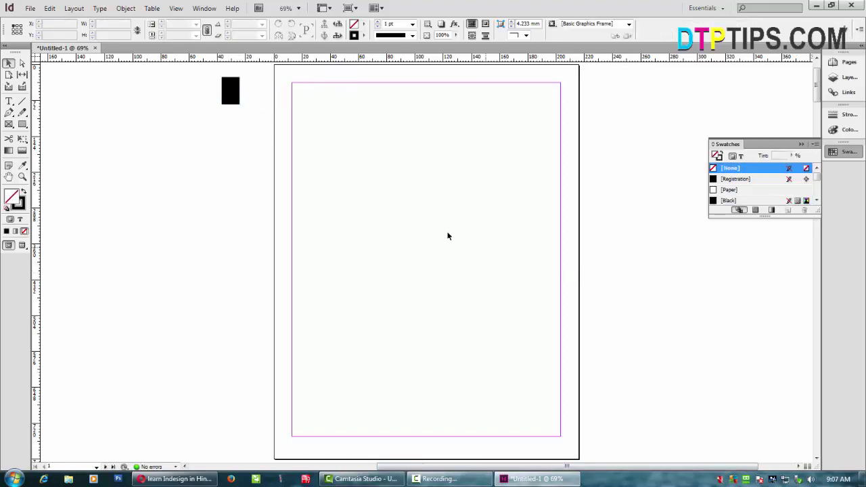
# Check the column and gutter settings for a new document and cancel without creating it.
pyautogui.click(29, 8)
pyautogui.moveTo(45, 21)
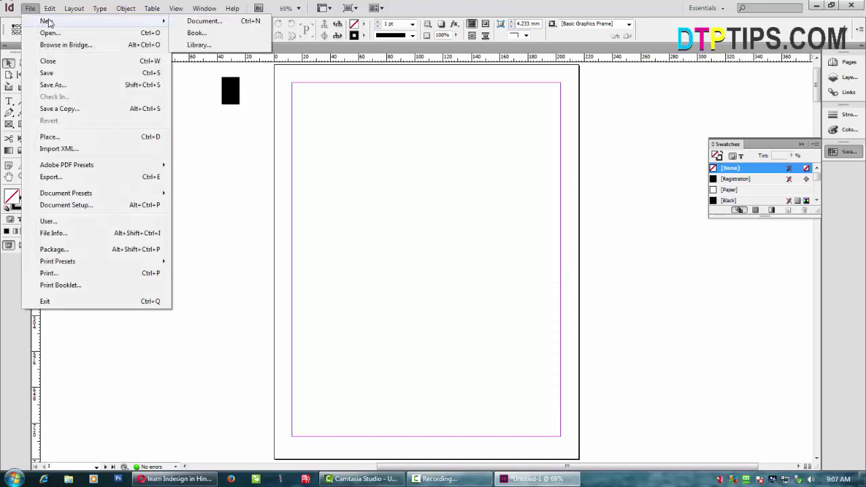
pyautogui.click(179, 23)
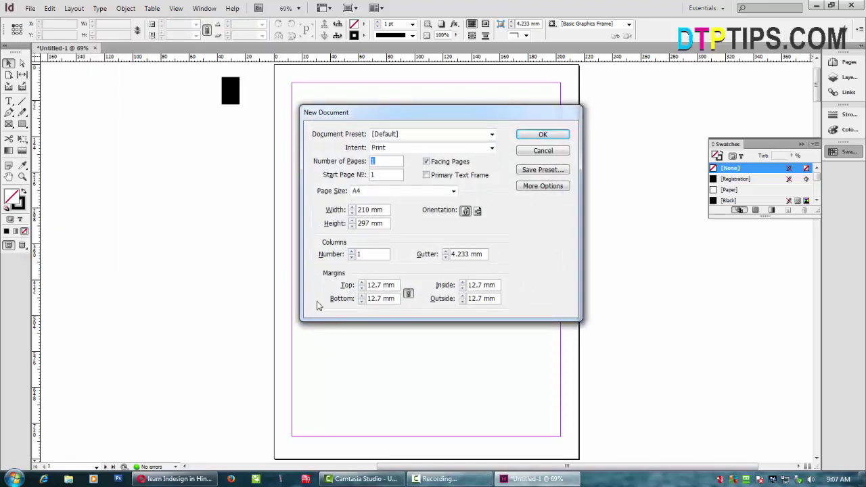
pyautogui.click(457, 254)
pyautogui.click(543, 151)
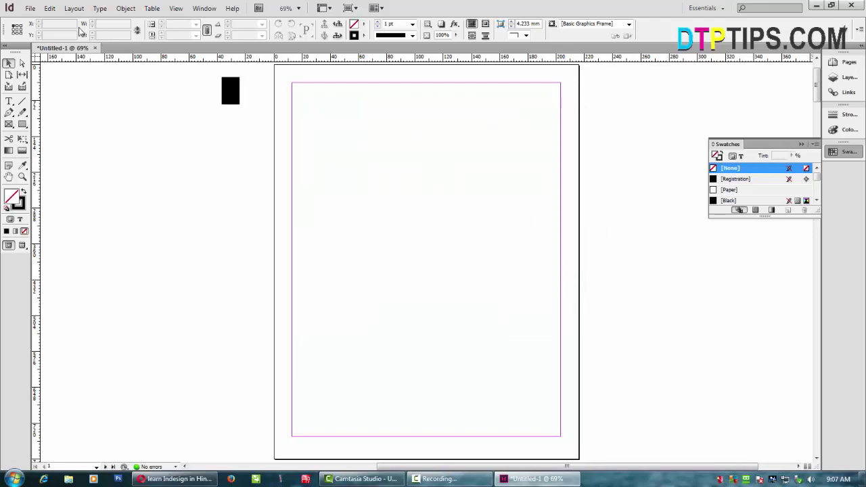
# Divide page 1 into 3 columns in Margins and Columns.
pyautogui.click(74, 8)
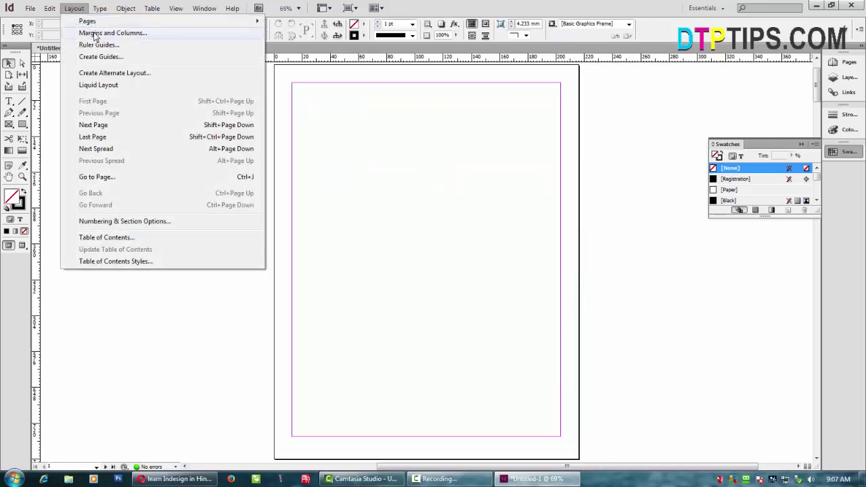
pyautogui.click(95, 34)
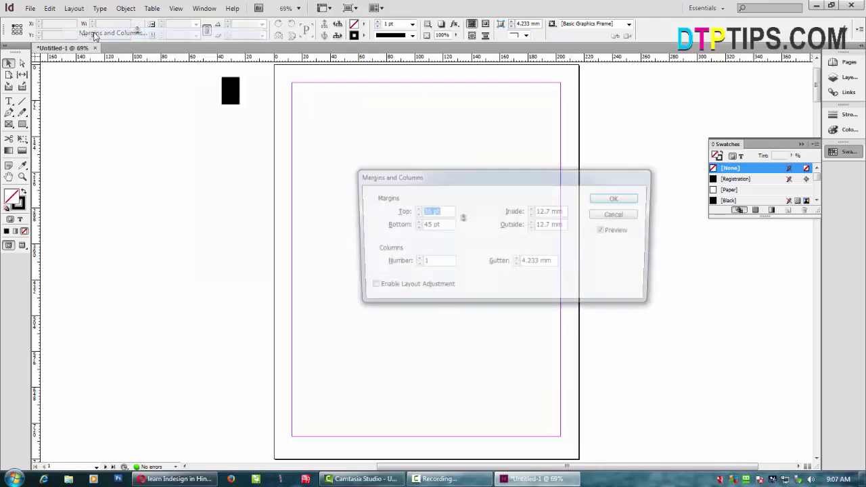
pyautogui.click(414, 260)
pyautogui.click(414, 259)
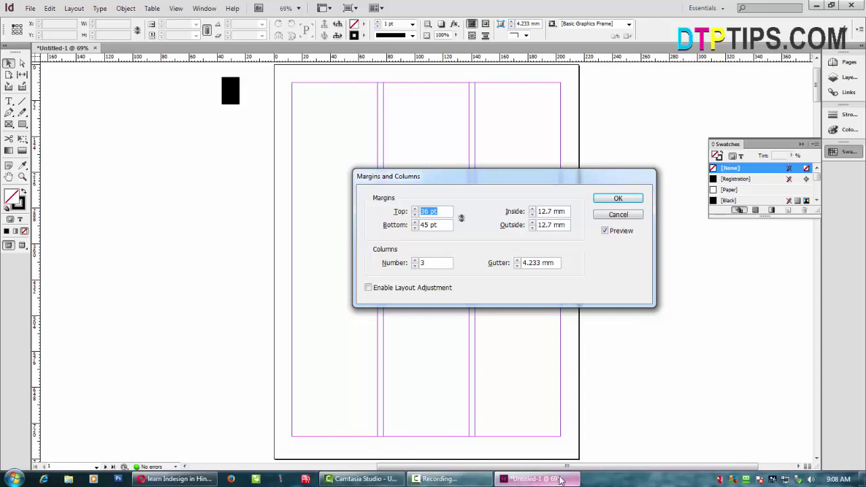
pyautogui.moveTo(563, 474)
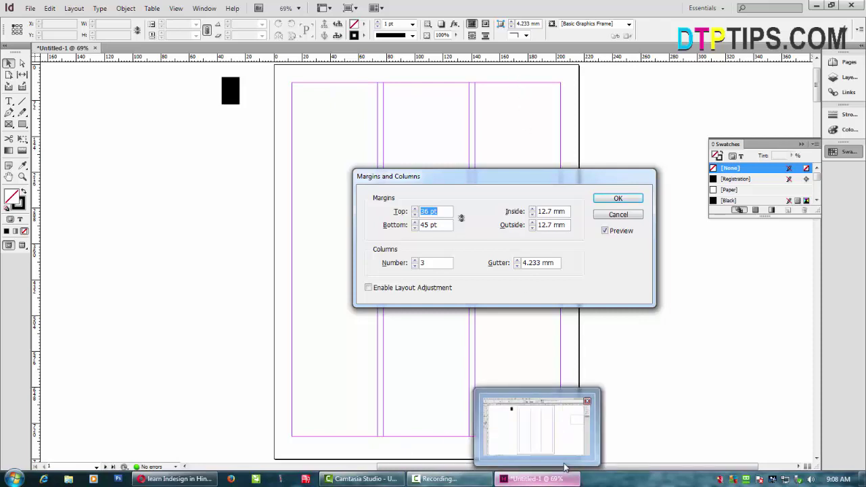
pyautogui.click(623, 201)
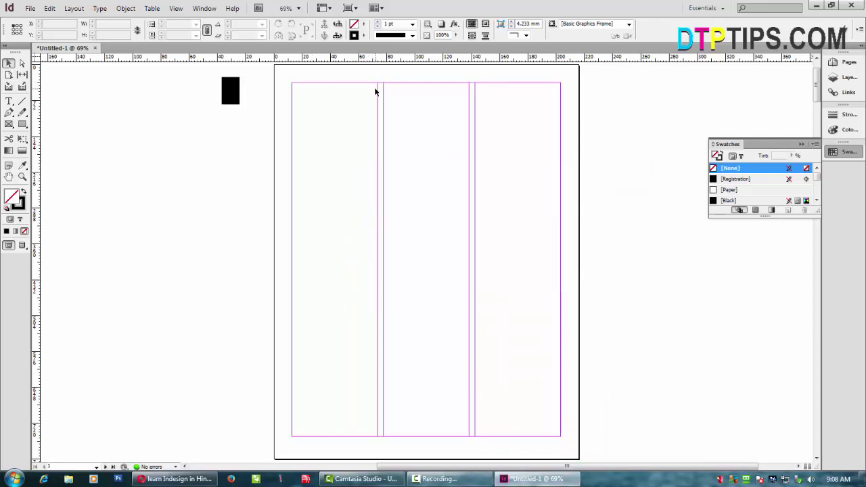
# Draw a rectangle about 4.233 mm wide and 711 pt high filling page 1's first column gutter, and fill it with Black.
pyautogui.click(23, 125)
pyautogui.moveTo(377, 83); pyautogui.dragTo(384, 436)
pyautogui.click(737, 200)
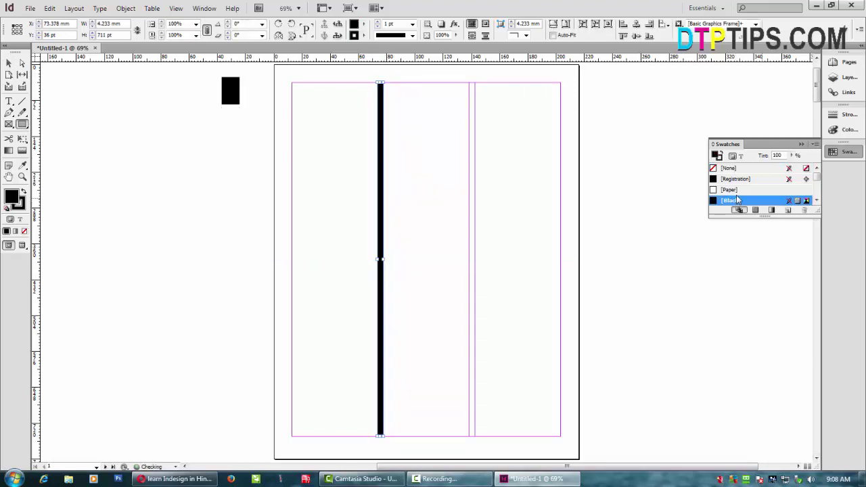
pyautogui.click(9, 63)
pyautogui.click(585, 187)
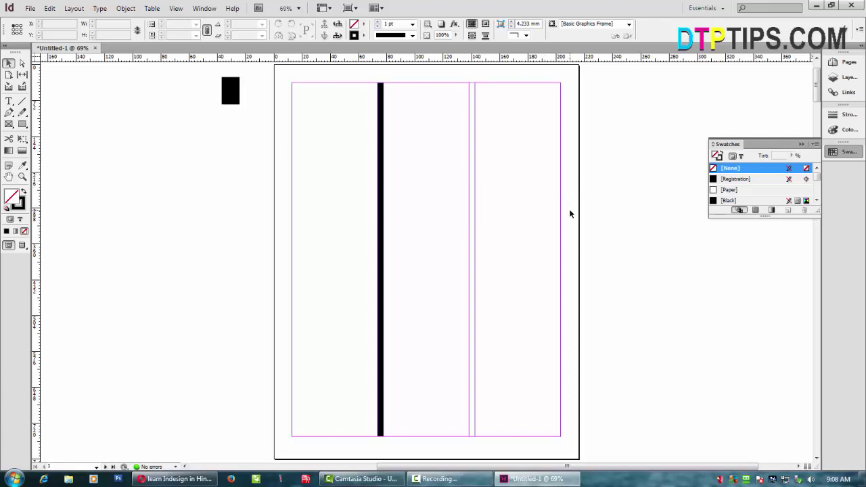
# Try widening page 1's column gutter to 13 mm in Margins and Columns.
pyautogui.click(73, 9)
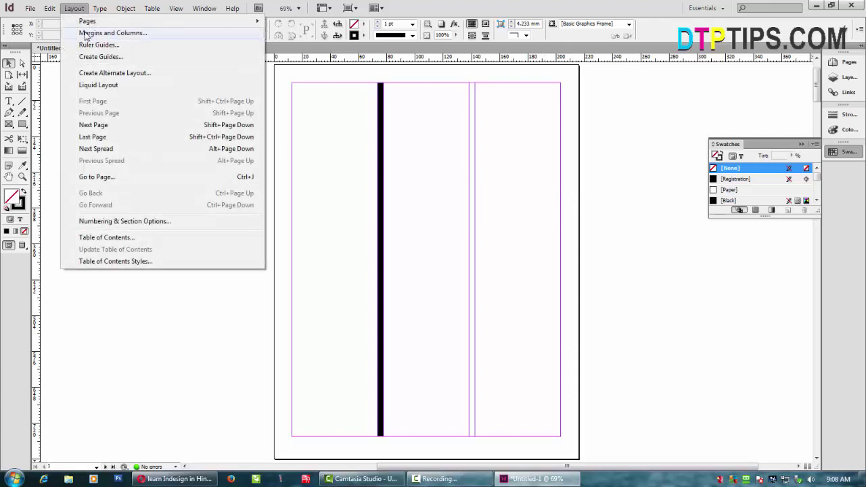
pyautogui.click(86, 33)
pyautogui.click(546, 262)
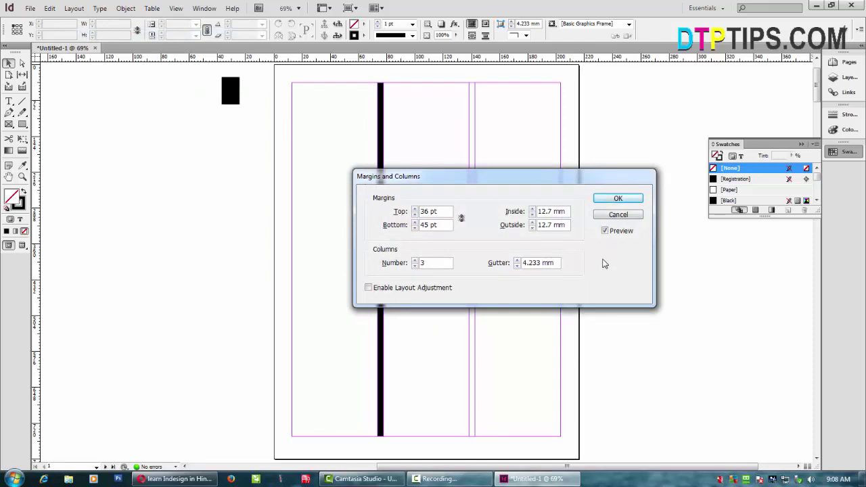
pyautogui.press('Up')
pyautogui.press('Up')
pyautogui.press('Up')
pyautogui.press('Up')
pyautogui.press('Up')
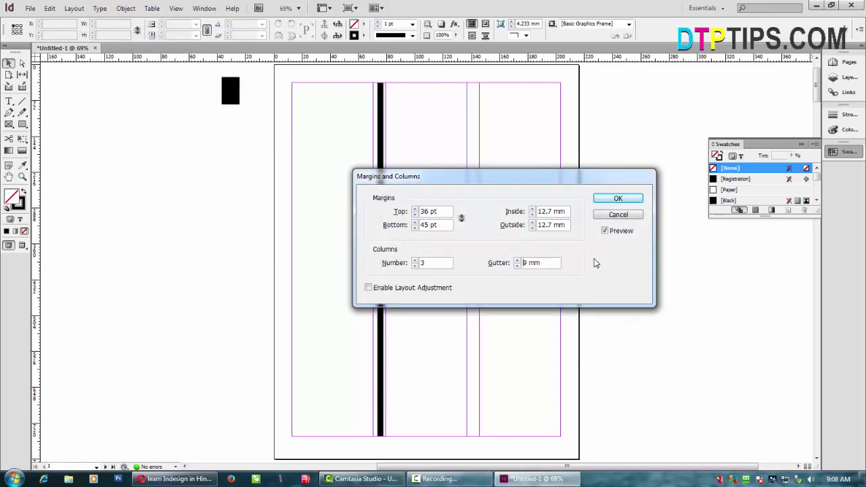
pyautogui.press('Up')
pyautogui.press('Up')
pyautogui.press('Up')
pyautogui.press('Up')
pyautogui.press('Up')
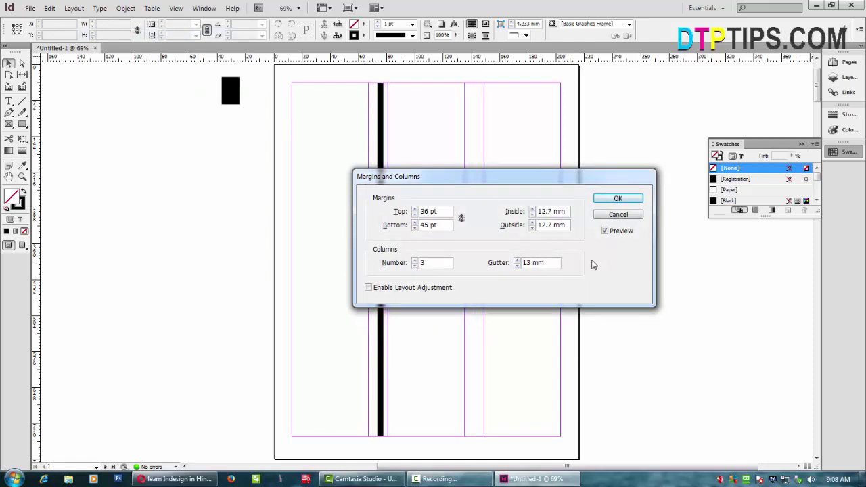
# Try narrowing the column gutter to 0 mm.
pyautogui.press('Down')
pyautogui.press('Down')
pyautogui.press('Down')
pyautogui.press('Down')
pyautogui.press('Down')
pyautogui.press('Down')
pyautogui.press('Down')
pyautogui.press('Down')
pyautogui.press('Down')
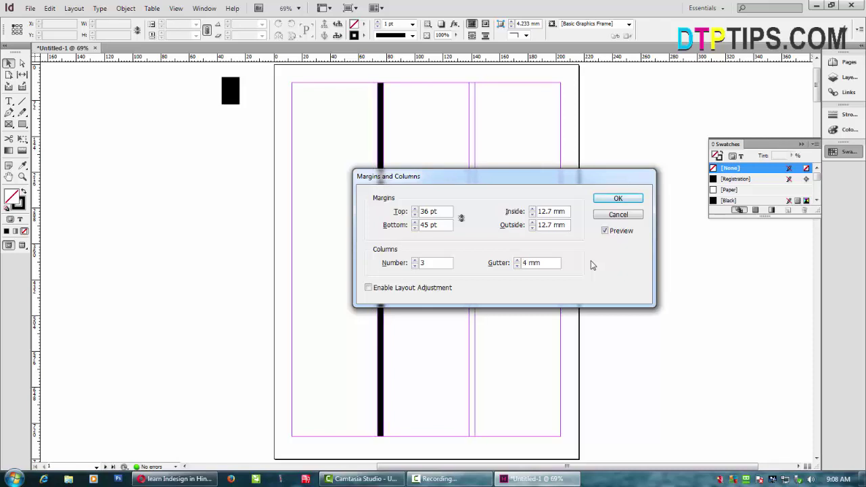
pyautogui.press('Down')
pyautogui.press('Down')
pyautogui.press('Down')
pyautogui.press('Down')
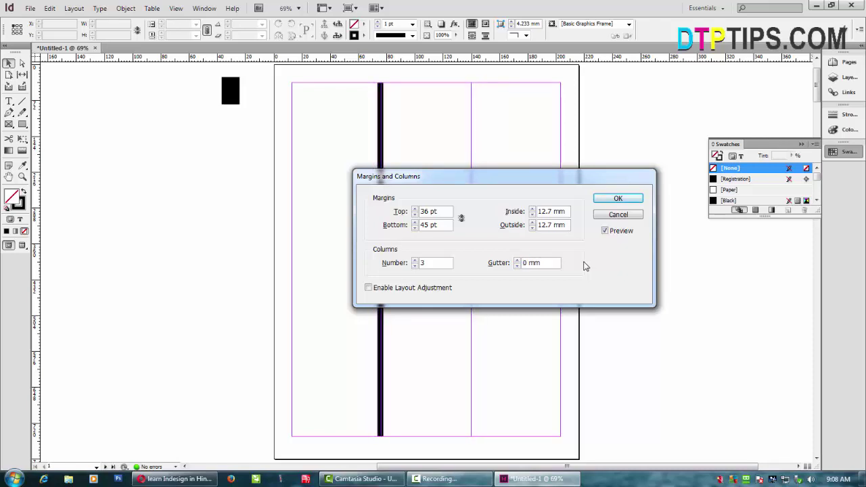
# Try a 9 mm column gutter and discard the Margins and Columns changes.
pyautogui.press('Up')
pyautogui.press('Up')
pyautogui.press('Up')
pyautogui.press('Up')
pyautogui.press('Up')
pyautogui.press('Up')
pyautogui.press('Up')
pyautogui.press('Up')
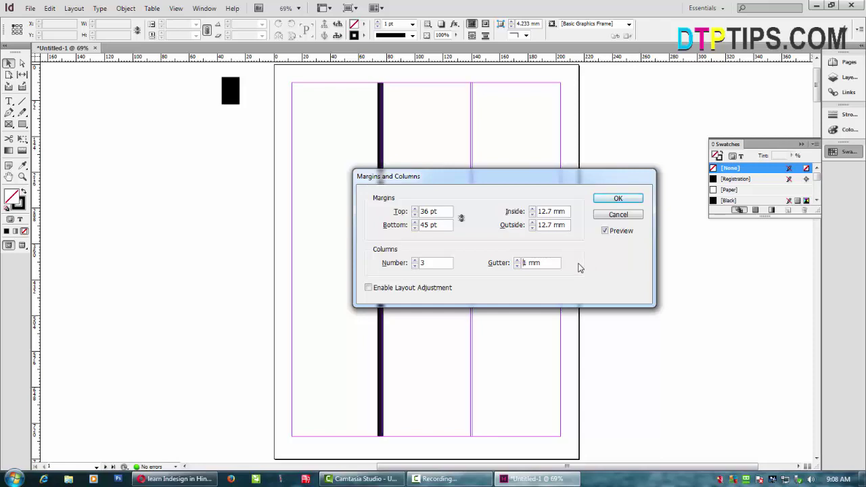
pyautogui.press('Up')
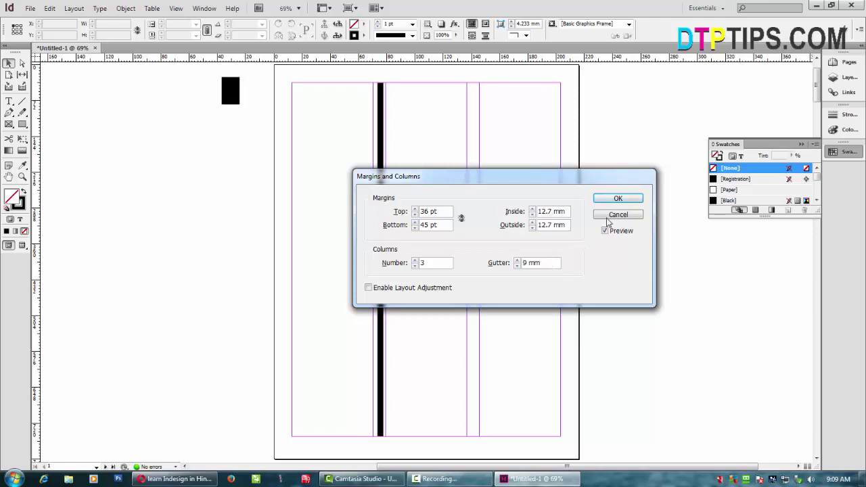
pyautogui.click(628, 215)
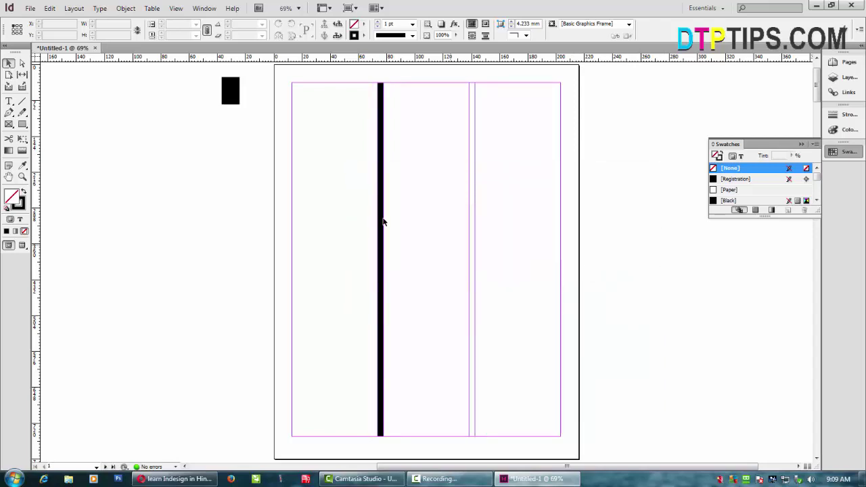
# Delete the black rectangle covering page 1's first column gutter.
pyautogui.click(383, 174)
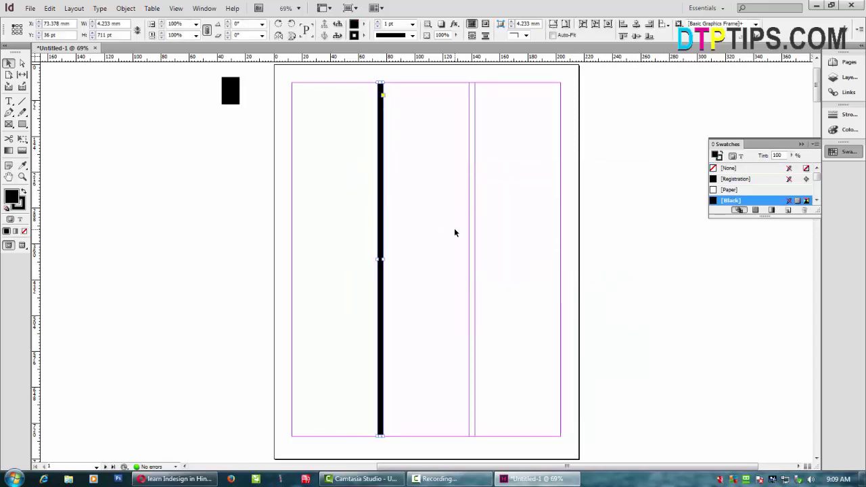
pyautogui.press('Delete')
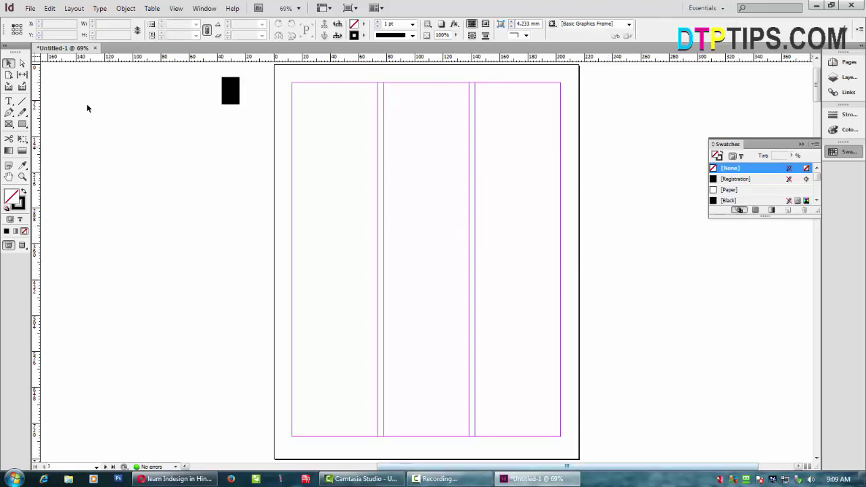
# Open the settings for a new document.
pyautogui.click(31, 8)
pyautogui.moveTo(79, 20)
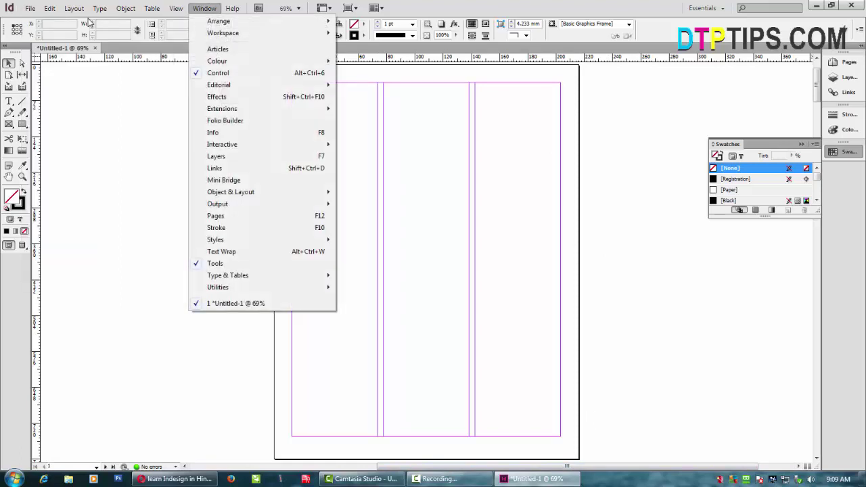
pyautogui.click(215, 21)
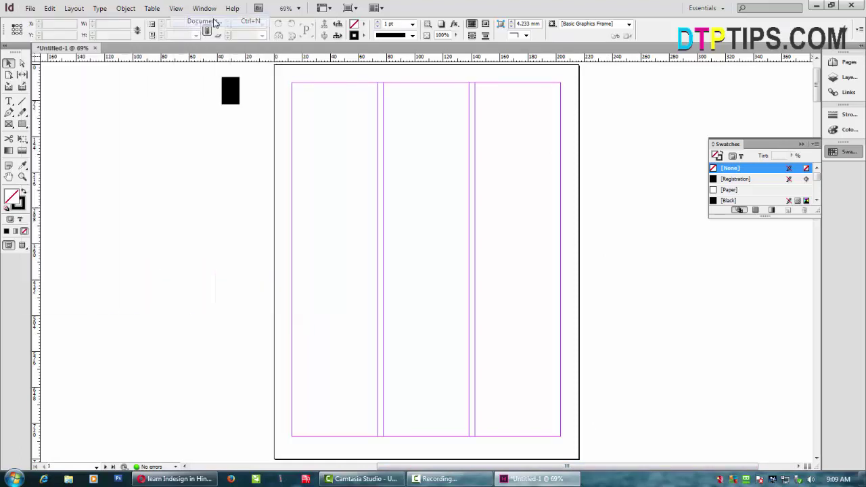